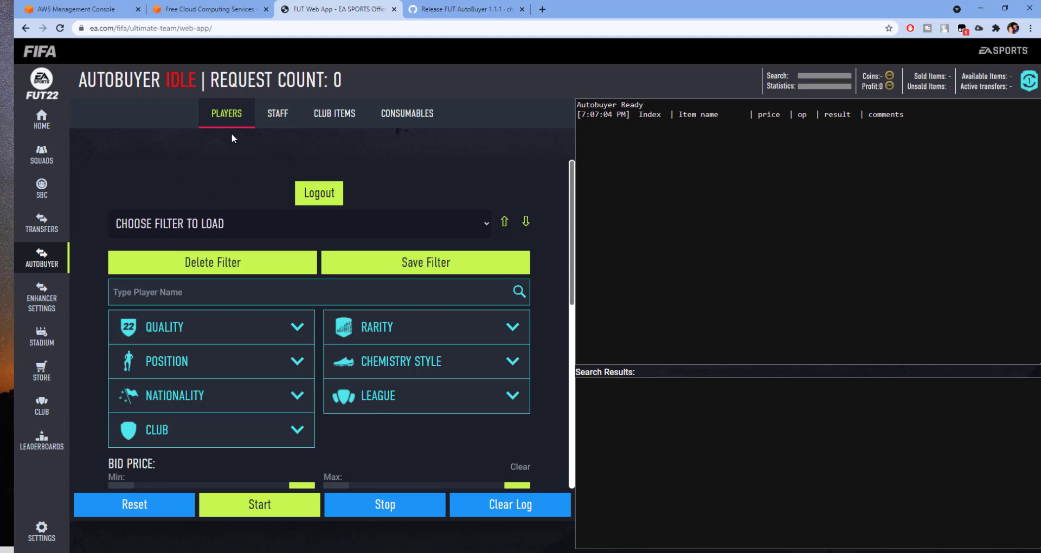
# View the AWS account sign-up page from aws.amazon.com in a private browser window and return to the AWS Management Console.
pyautogui.click(103, 16)
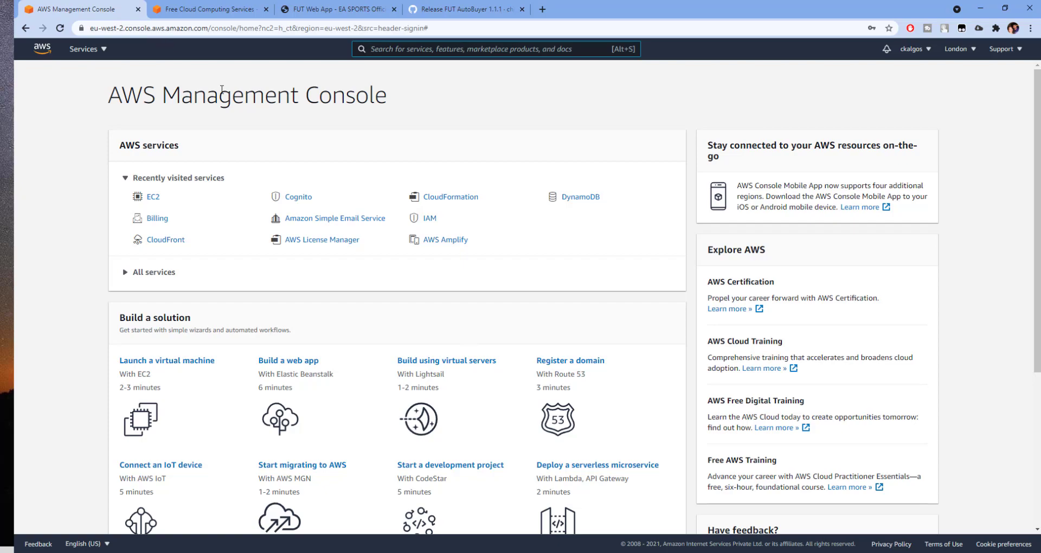
pyautogui.hotkey('ctrl', 'shift', 'n')
pyautogui.write('aw')
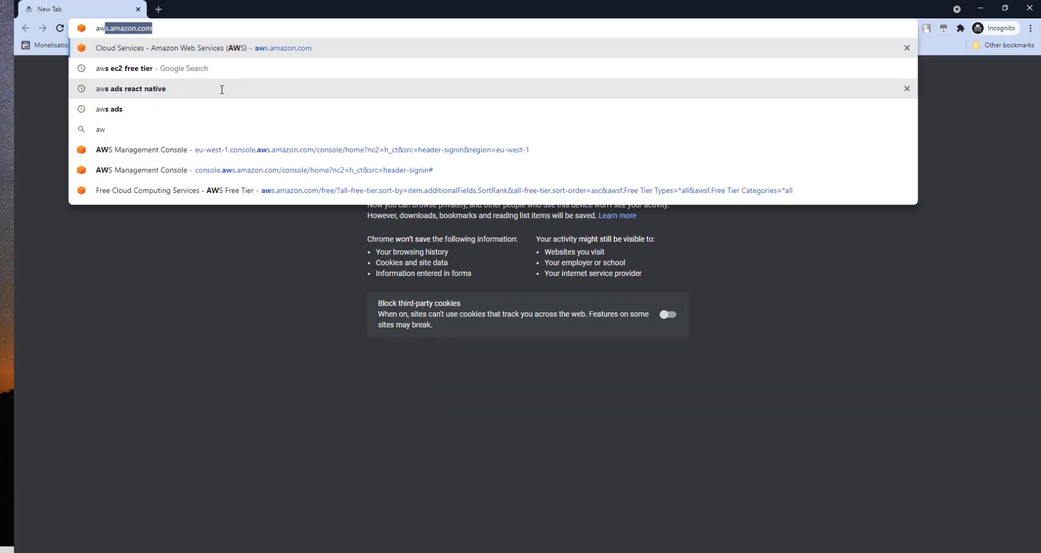
pyautogui.press('Return')
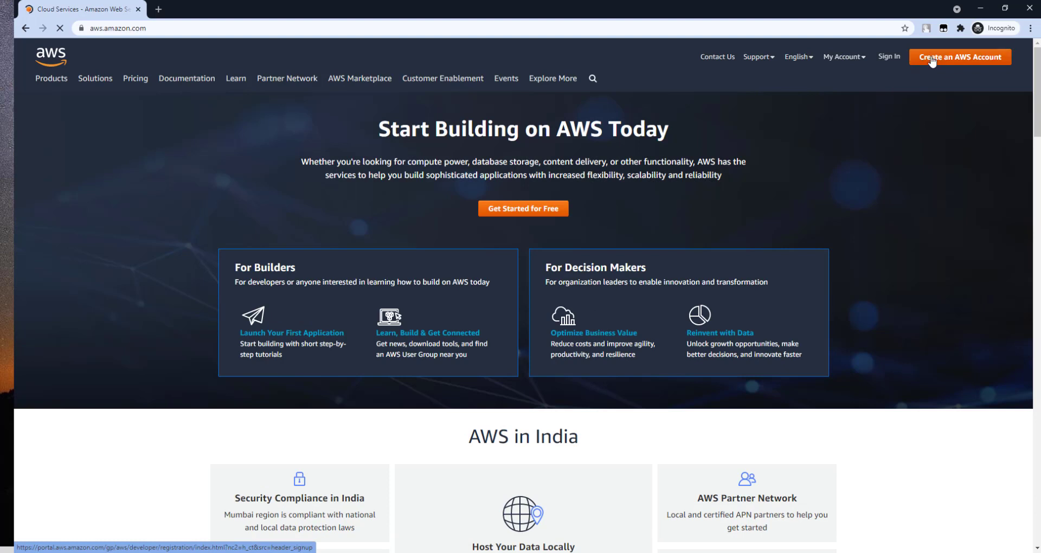
pyautogui.click(931, 60)
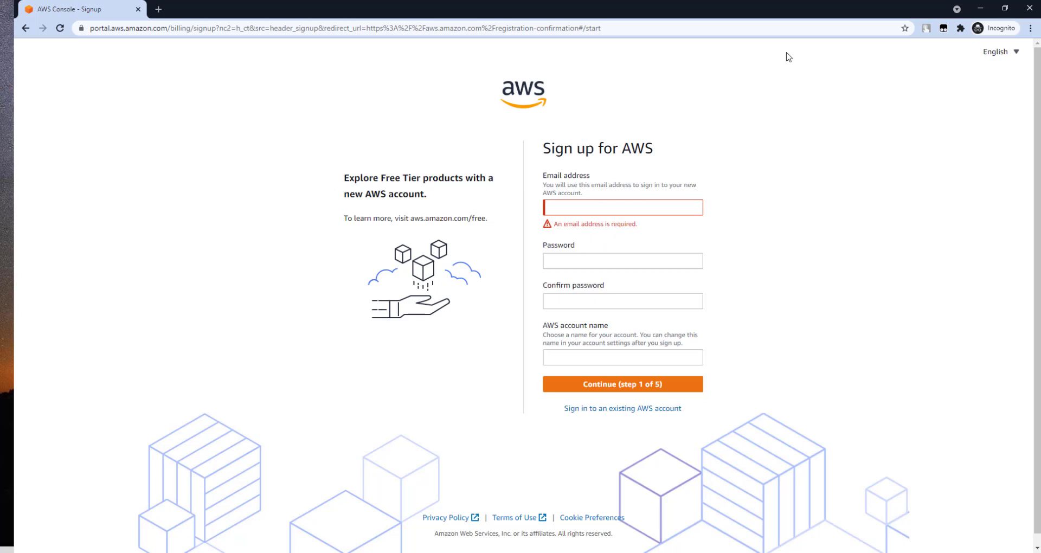
pyautogui.click(1022, 7)
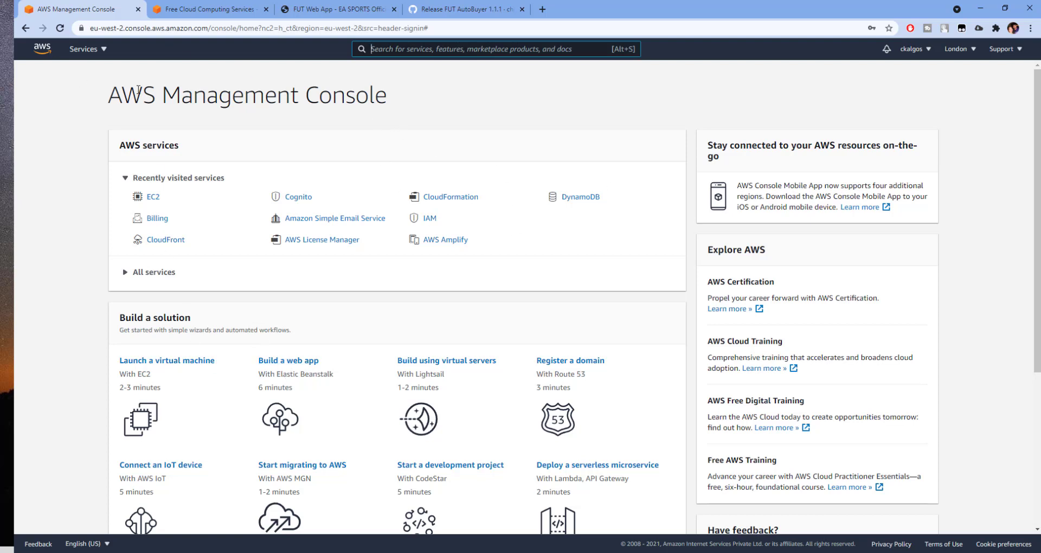
# Set the AWS region to Europe (London) and open the EC2 service.
pyautogui.click(958, 53)
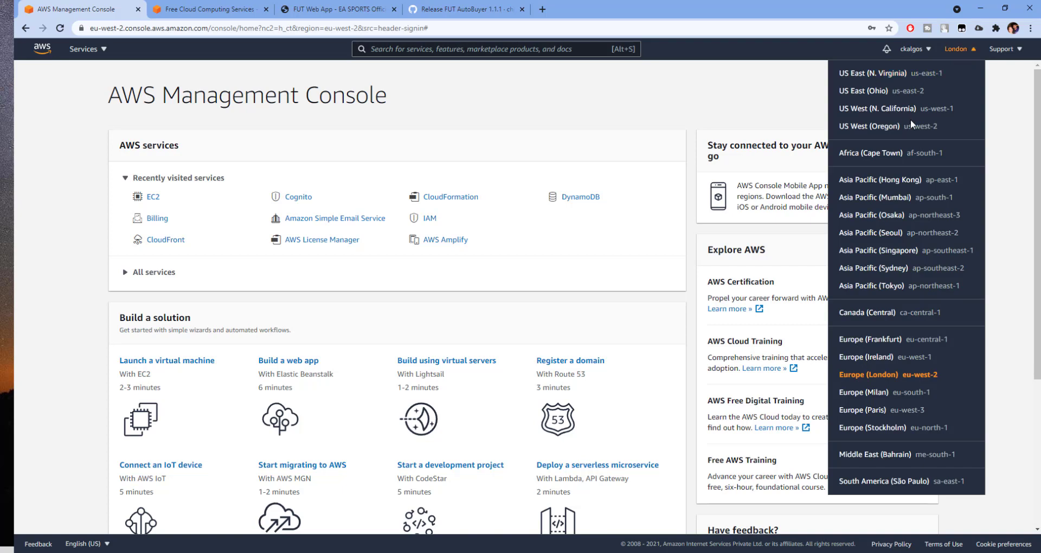
pyautogui.click(908, 376)
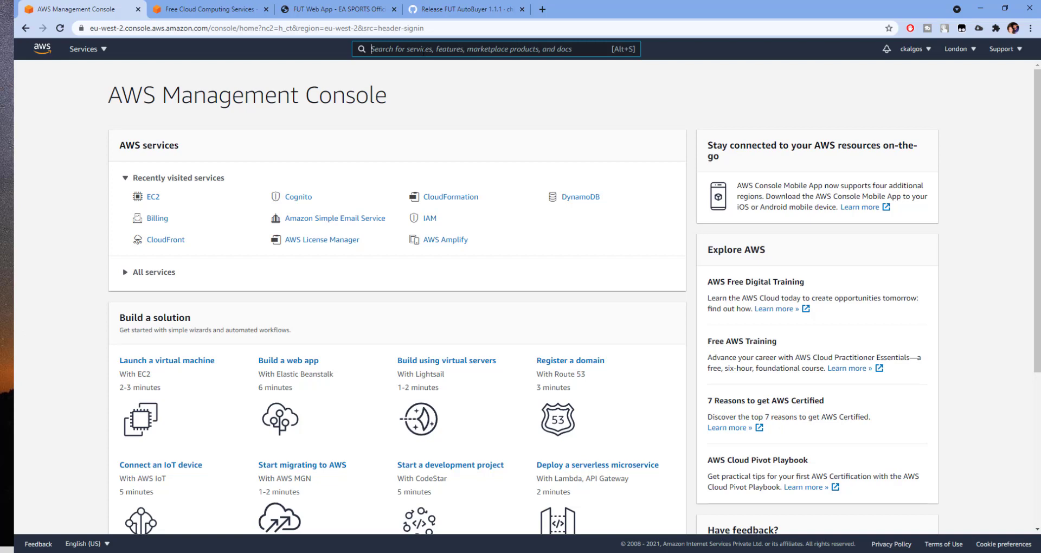
pyautogui.write('ec2')
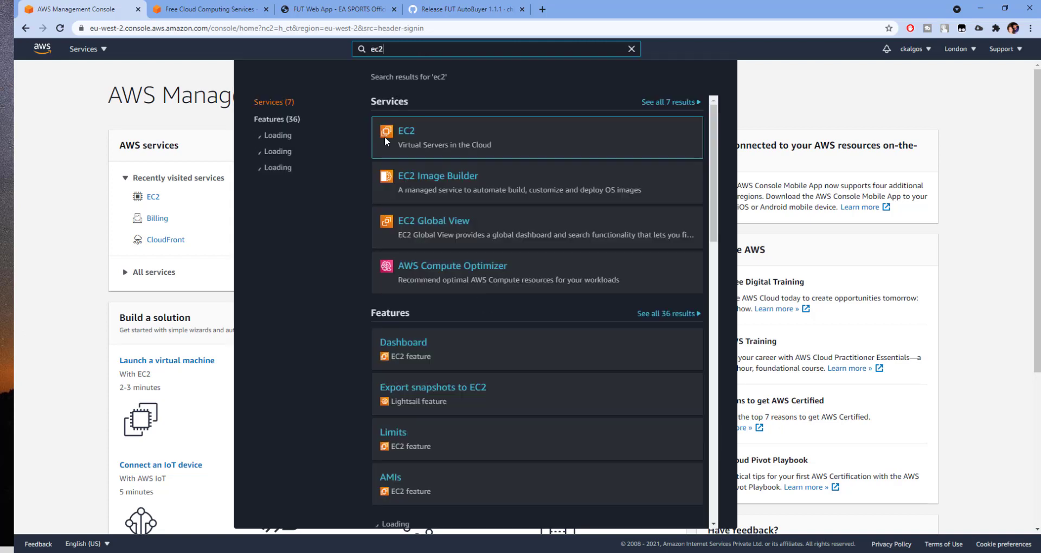
pyautogui.click(384, 136)
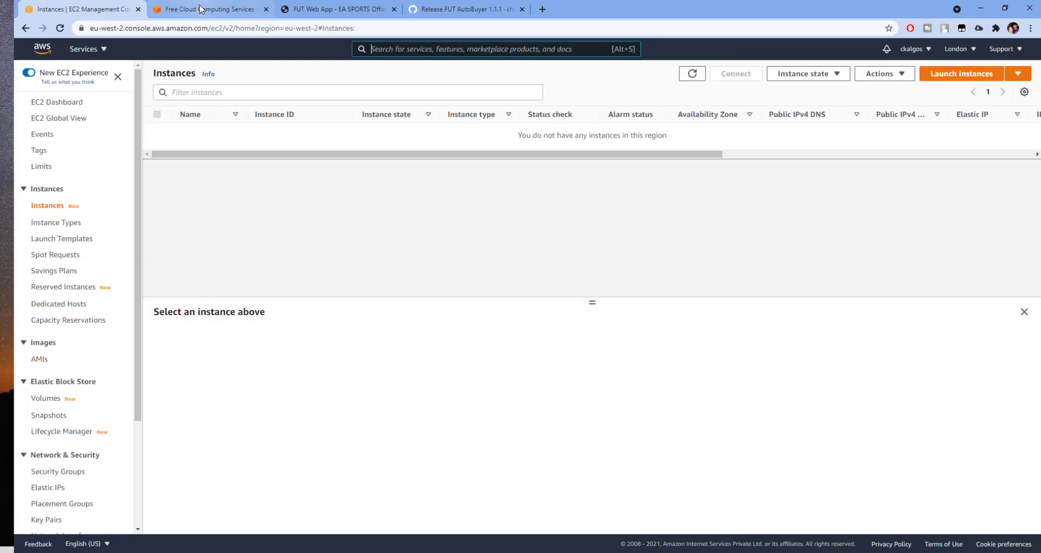
# Examine the Amazon EC2 free tier offer's duration and monthly hours for Linux and Windows, and return to the EC2 console.
pyautogui.click(200, 9)
pyautogui.moveTo(462, 186); pyautogui.dragTo(514, 189)
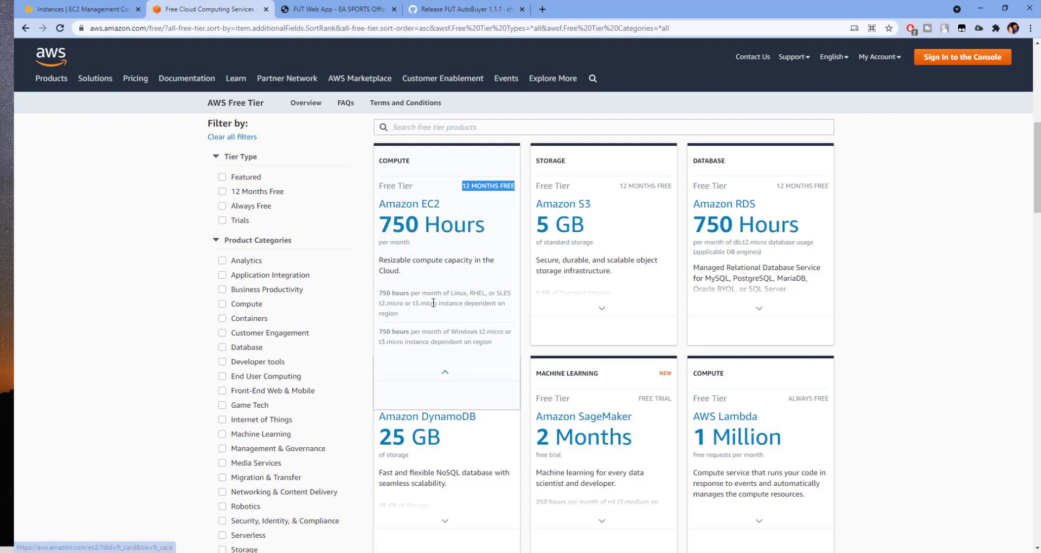
pyautogui.click(410, 293)
pyautogui.moveTo(429, 296); pyautogui.dragTo(465, 293)
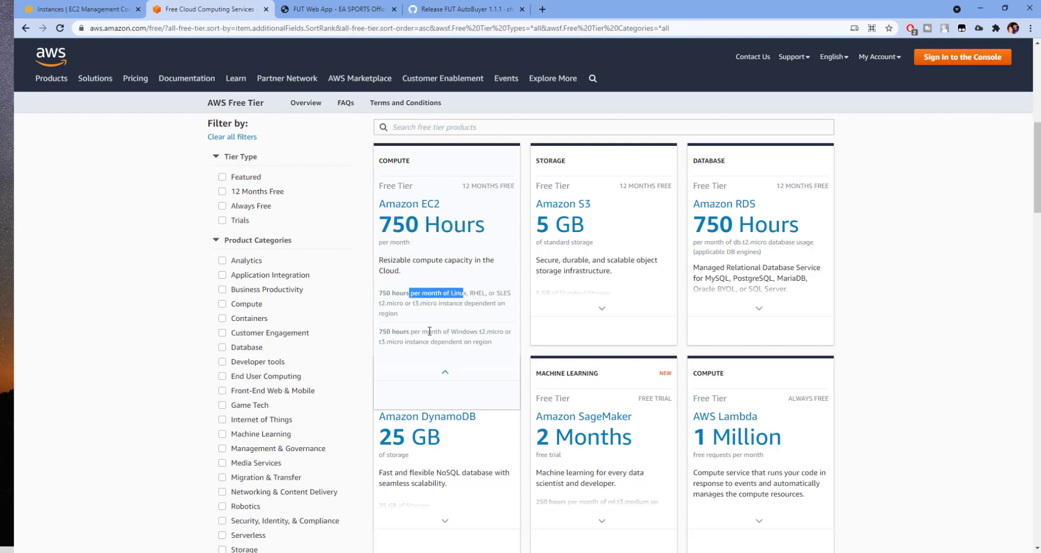
pyautogui.moveTo(427, 331); pyautogui.dragTo(478, 331)
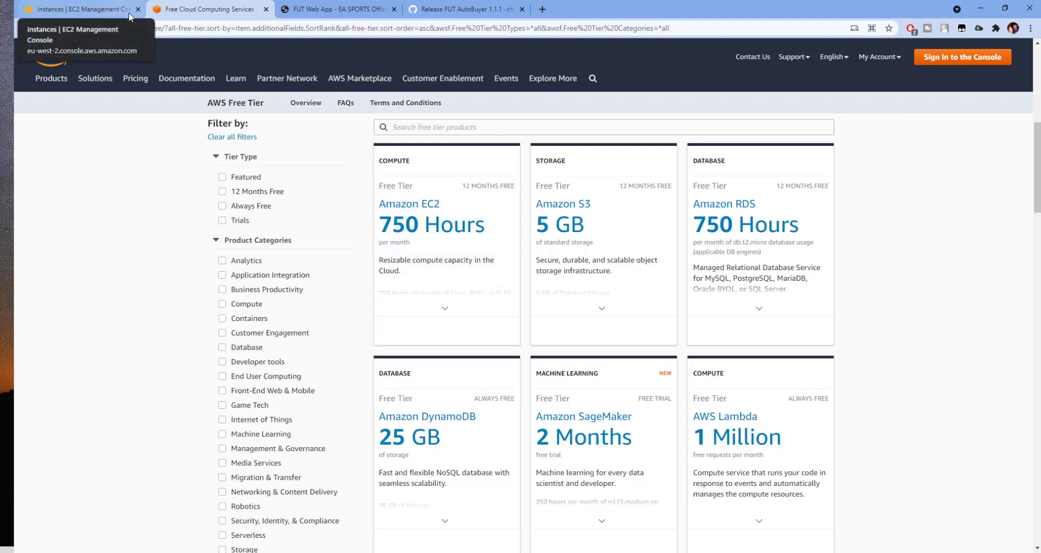
pyautogui.moveTo(447, 205)
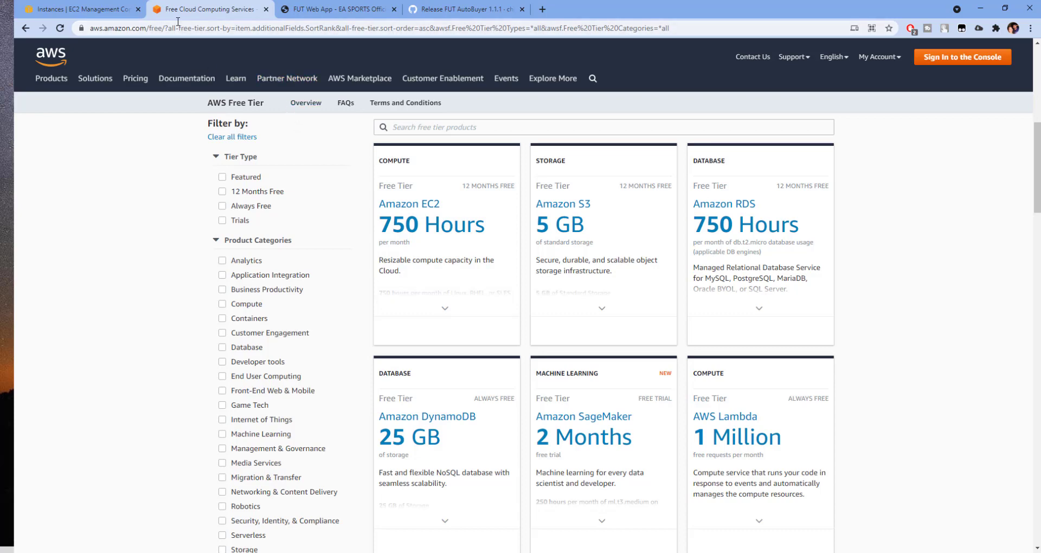
pyautogui.click(125, 11)
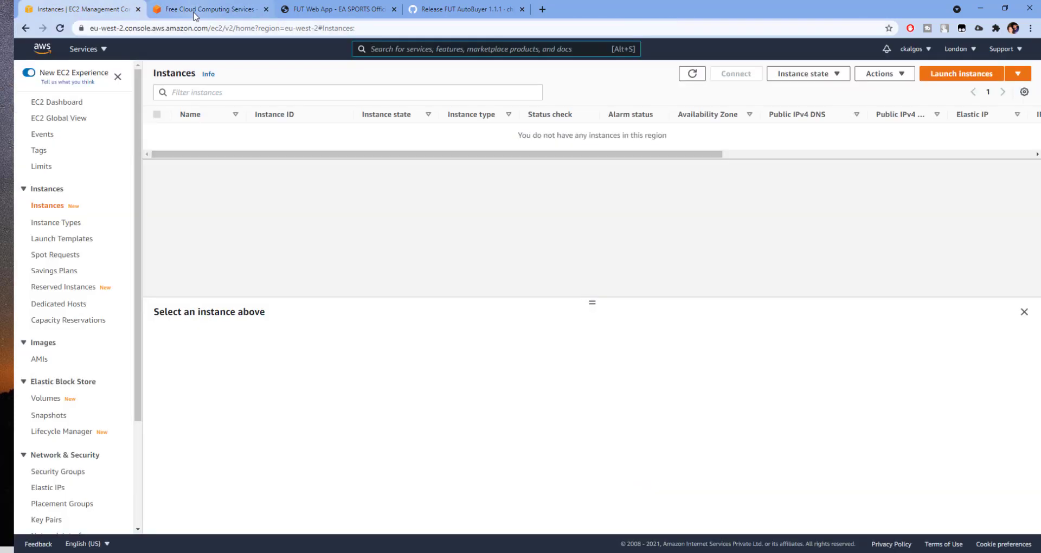
# Close the AWS free tier page and reopen the EC2 Instances page, dismissing its welcome message.
pyautogui.middleClick(194, 14)
pyautogui.hotkey('alt', 's')
pyautogui.write('ec2')
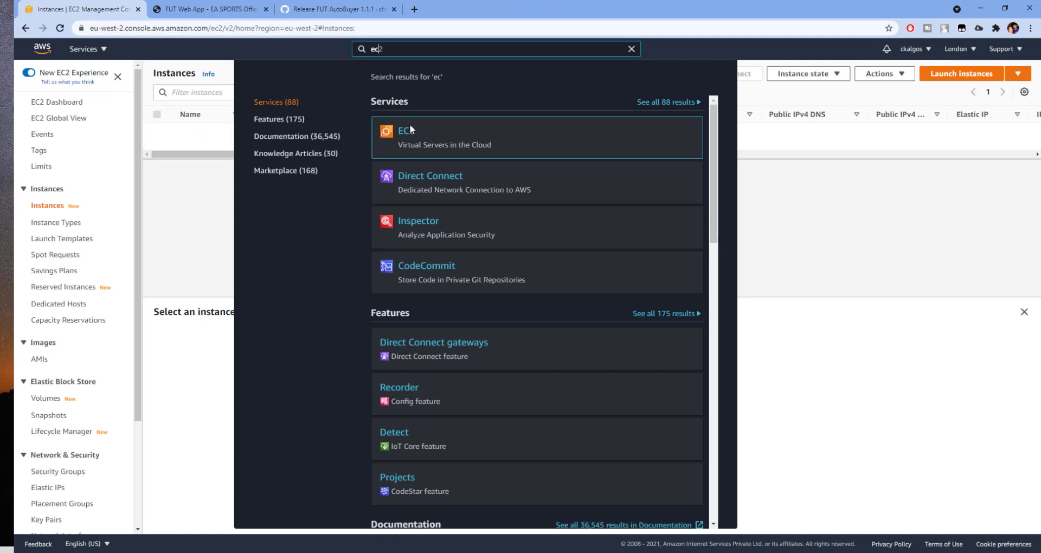
pyautogui.click(410, 130)
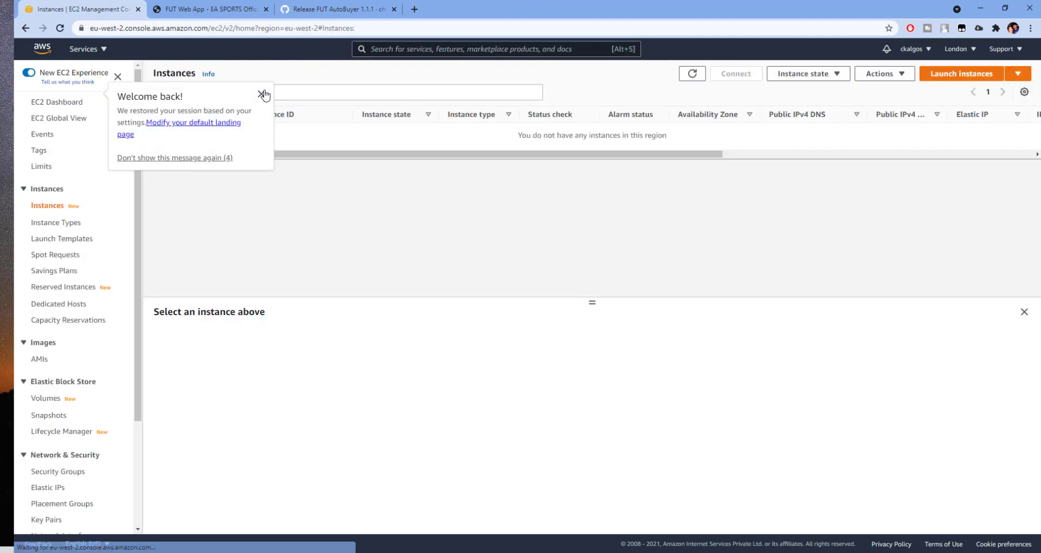
pyautogui.click(262, 95)
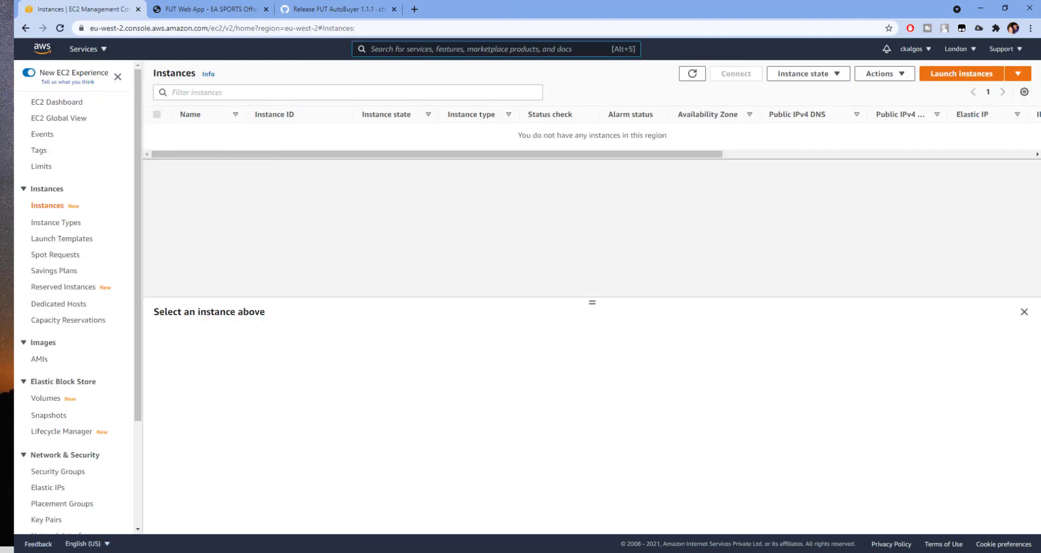
# Start launching an instance with the free-tier-only Microsoft Windows Server 2019 Base image.
pyautogui.click(962, 76)
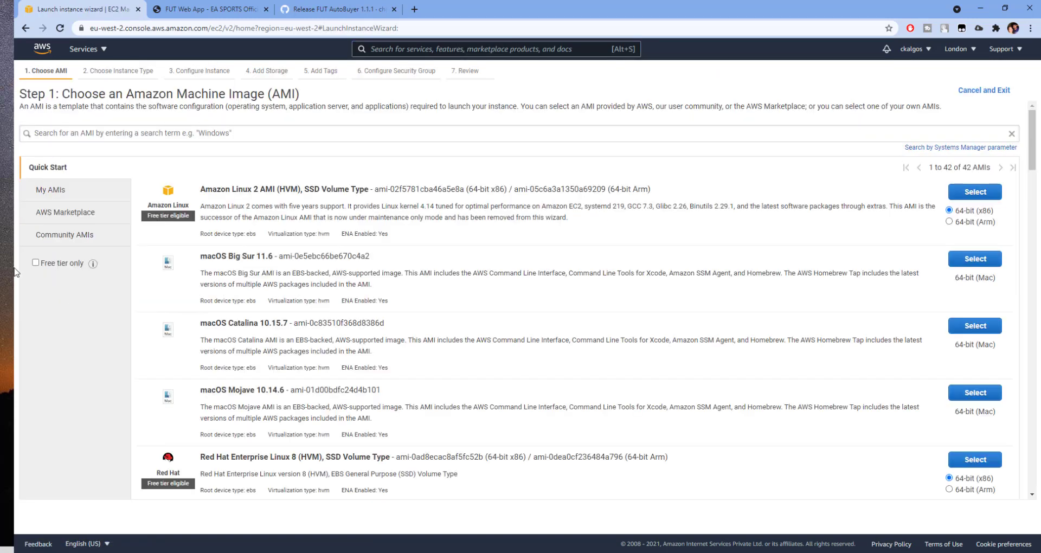
pyautogui.click(43, 267)
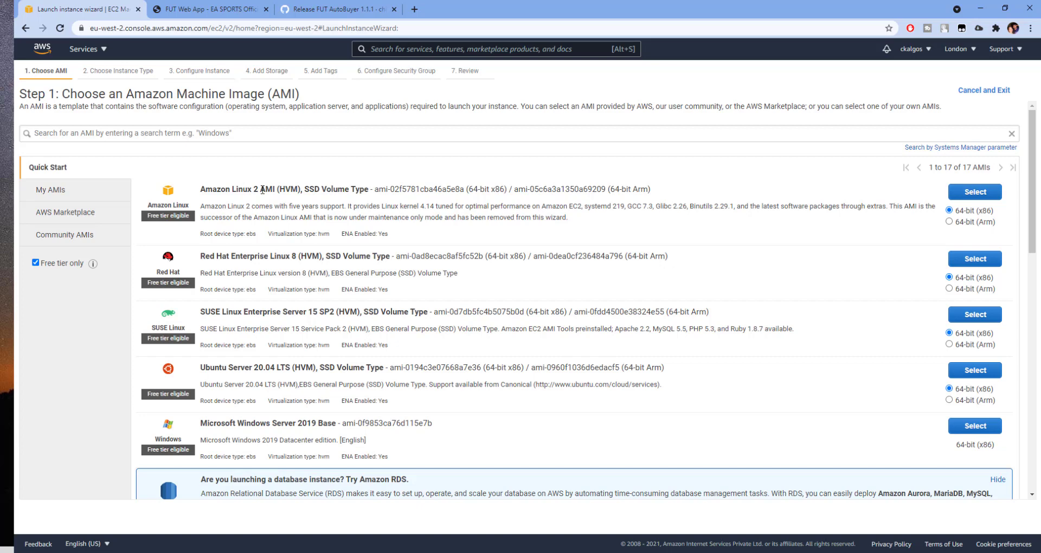
pyautogui.scroll(-2, 341, 367)
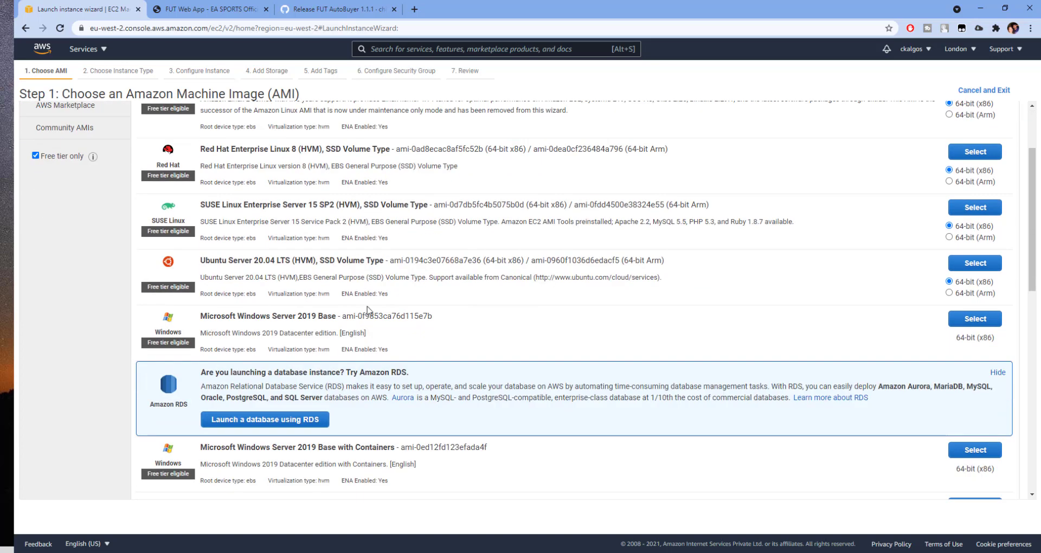
pyautogui.click(968, 321)
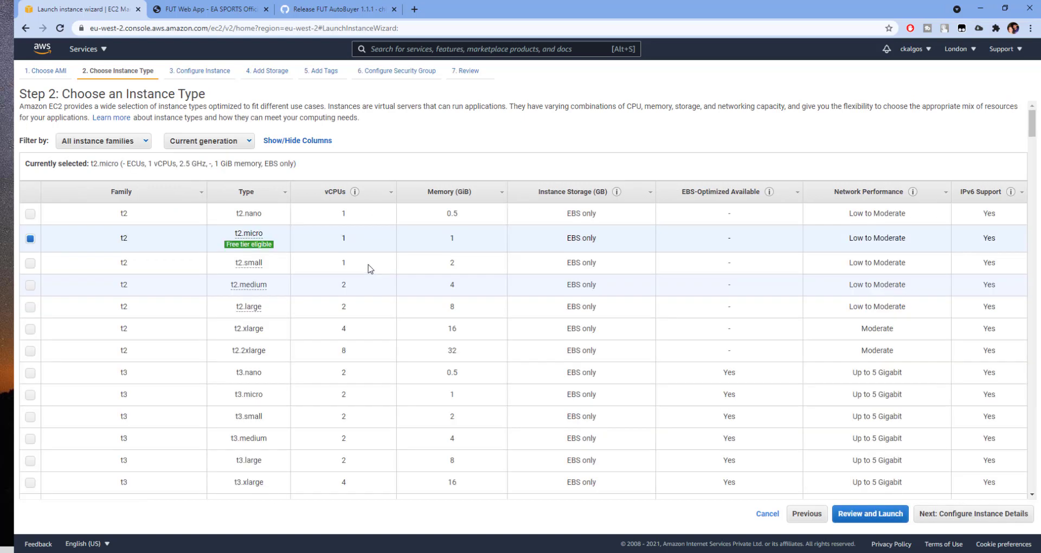
# Accept the free-tier-eligible t2.micro instance type and the default instance details.
pyautogui.moveTo(262, 249)
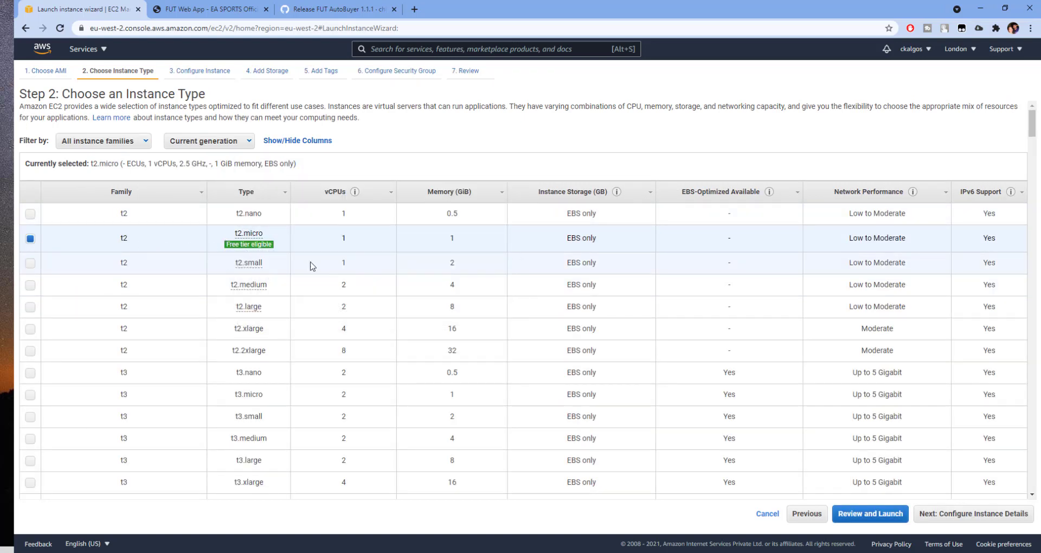
pyautogui.click(970, 515)
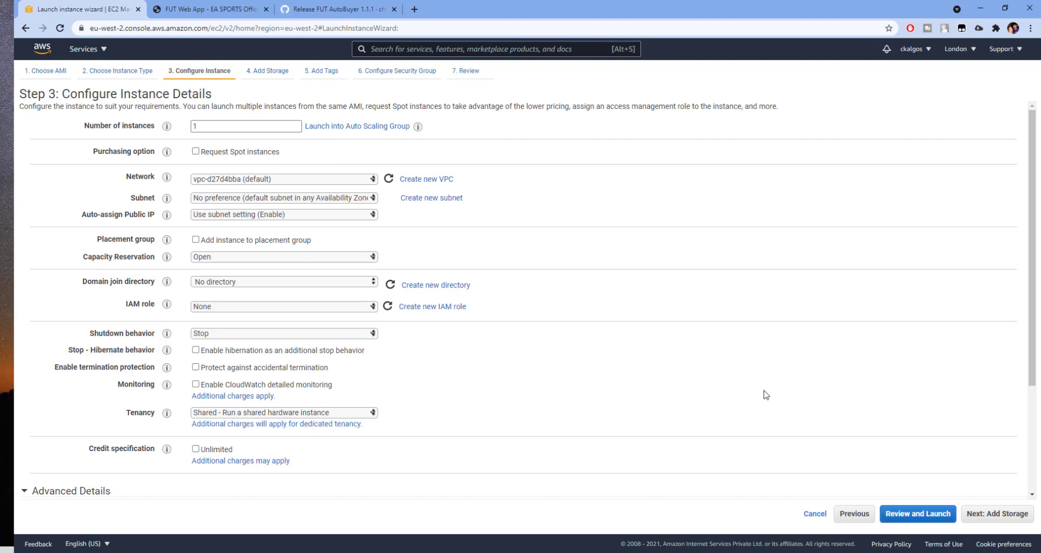
pyautogui.click(1000, 514)
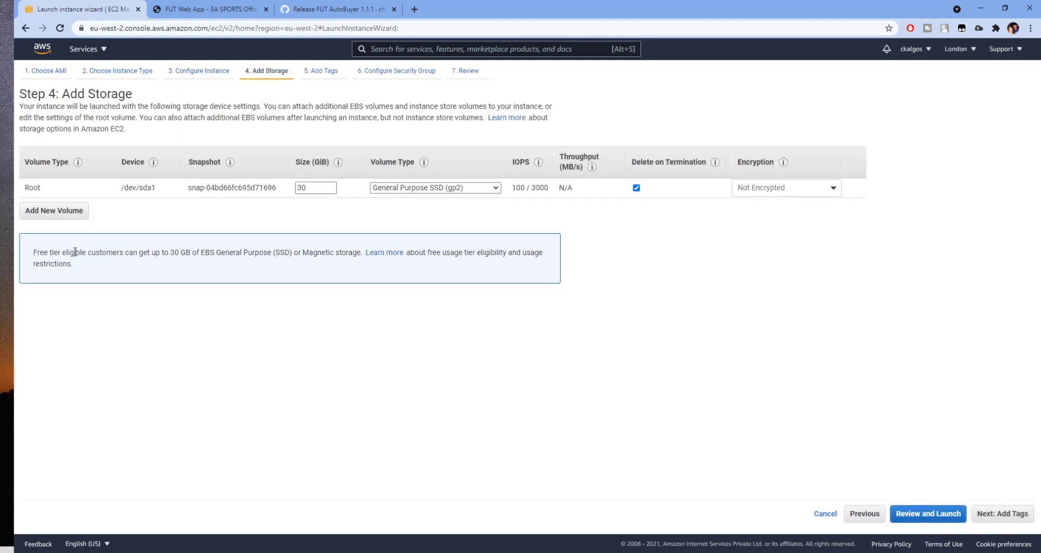
# Keep the 30 GiB General Purpose SSD root volume and continue to the security group configuration without adding tags.
pyautogui.moveTo(33, 252); pyautogui.dragTo(186, 252)
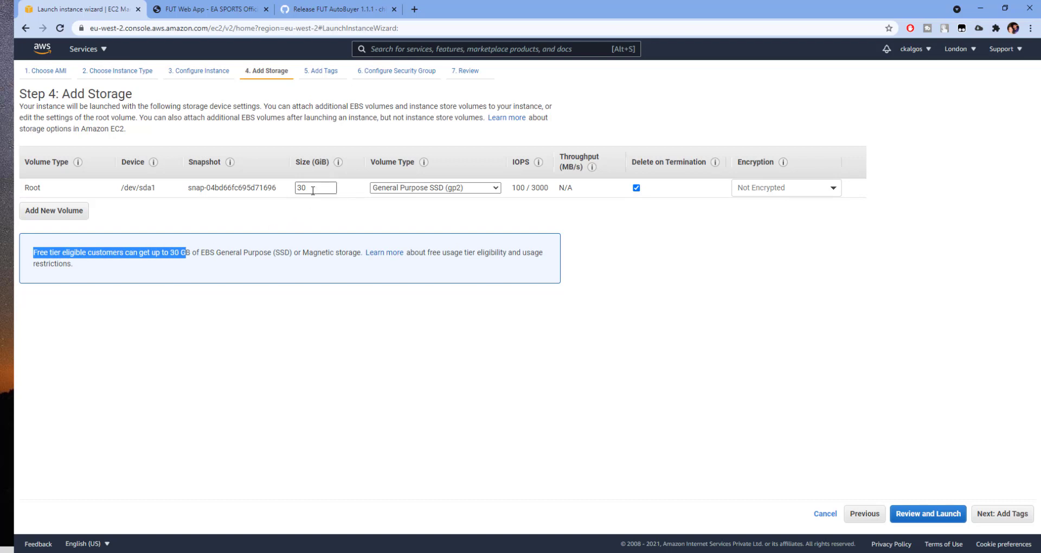
pyautogui.click(992, 513)
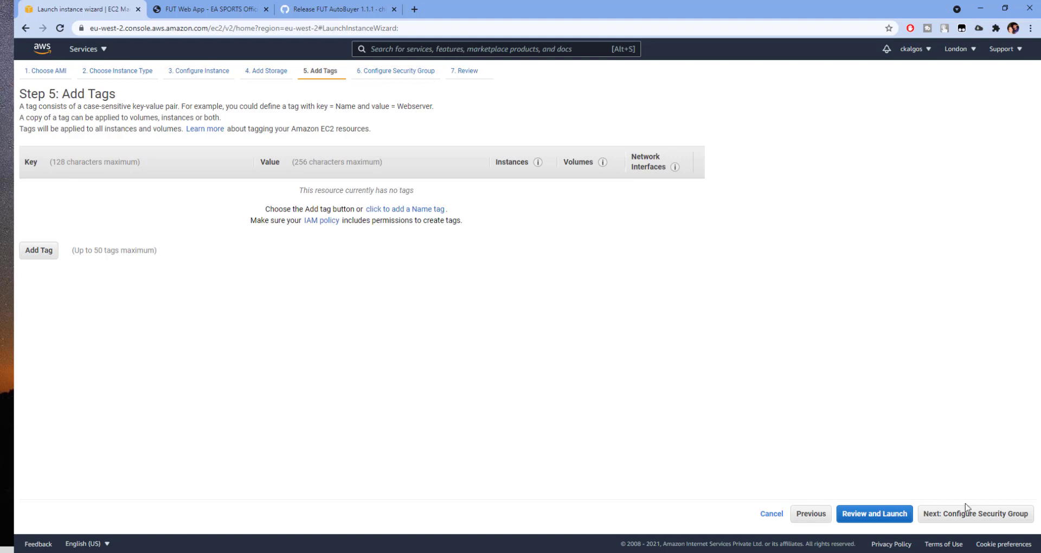
pyautogui.click(1001, 521)
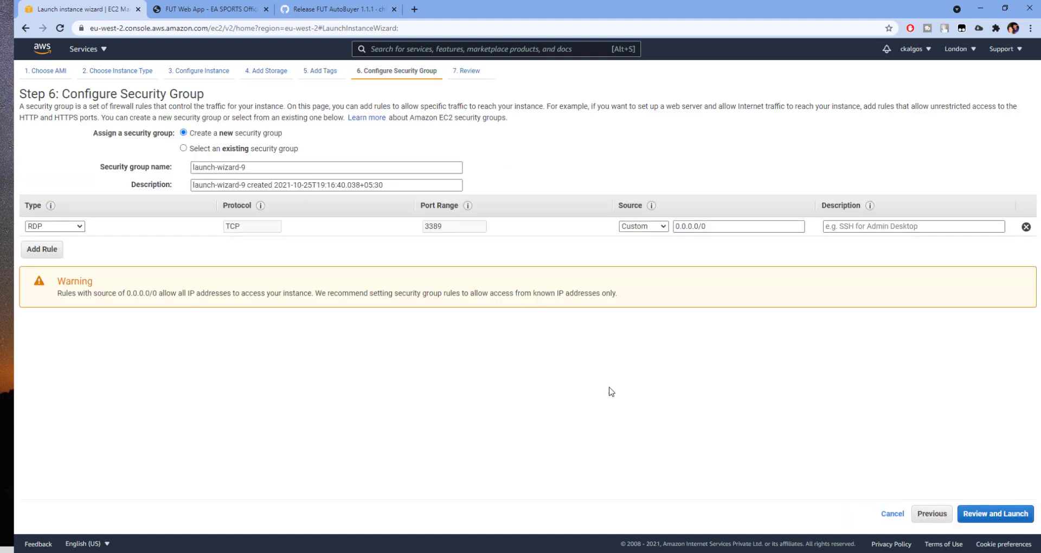
# Keep the RDP rule's source as Custom 0.0.0.0/0 and review the instance launch settings.
pyautogui.click(630, 227)
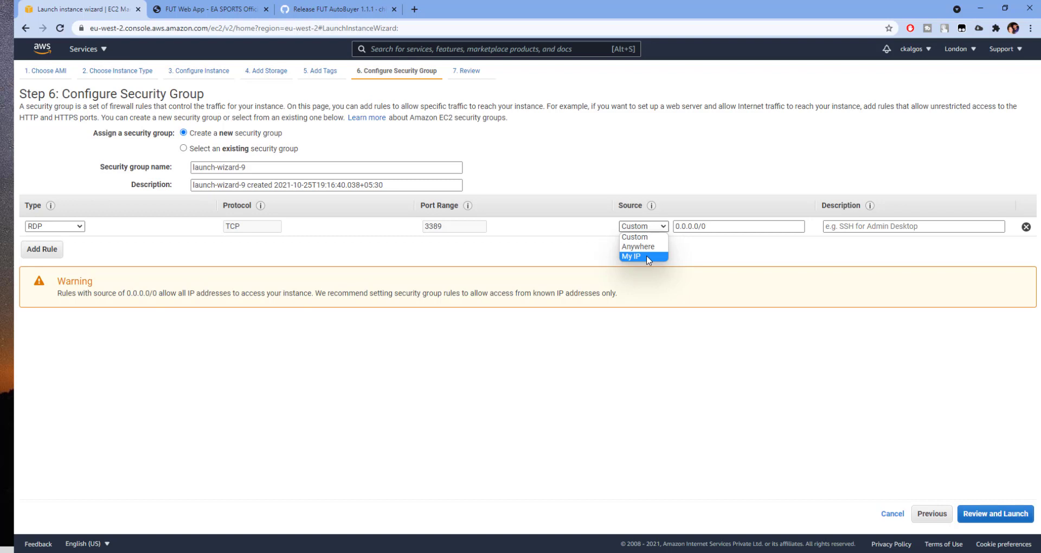
pyautogui.click(531, 261)
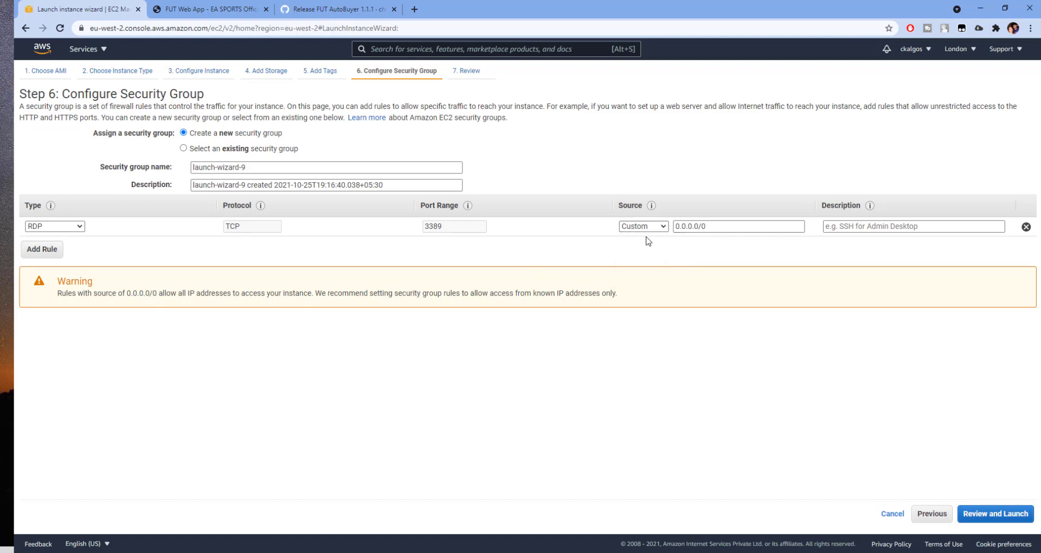
pyautogui.click(683, 226)
pyautogui.click(1011, 516)
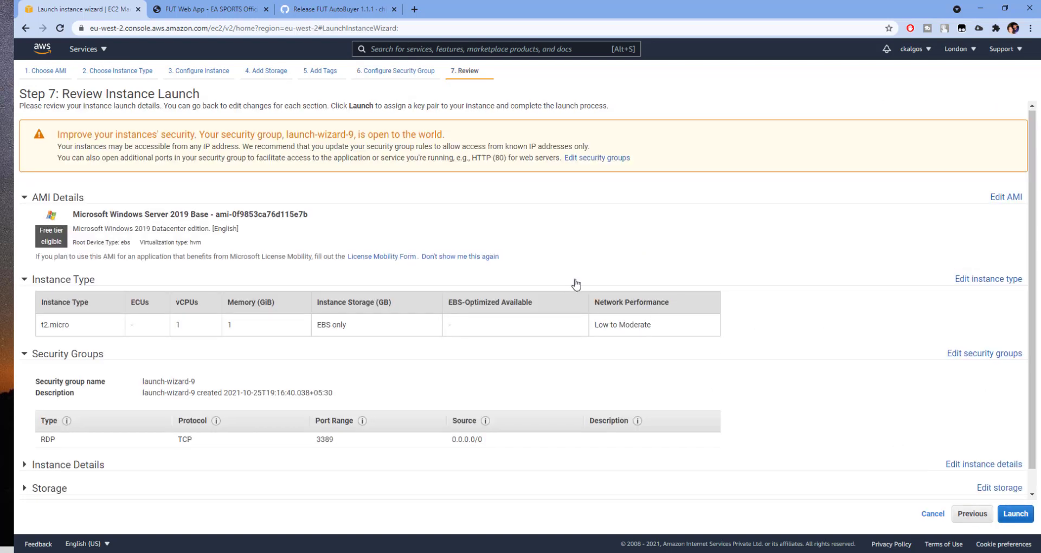
pyautogui.moveTo(58, 135); pyautogui.dragTo(464, 135)
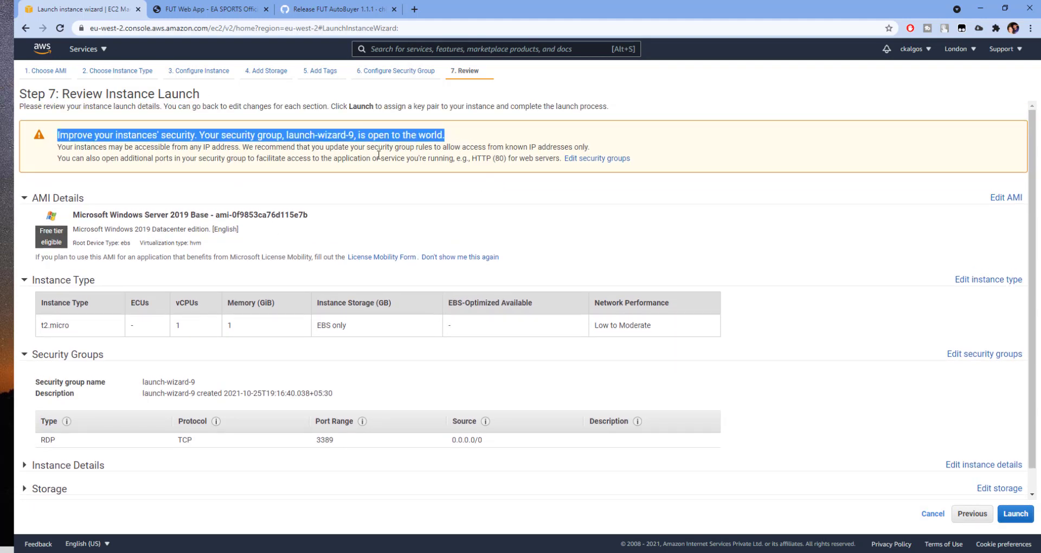
pyautogui.scroll(-1, 445, 221)
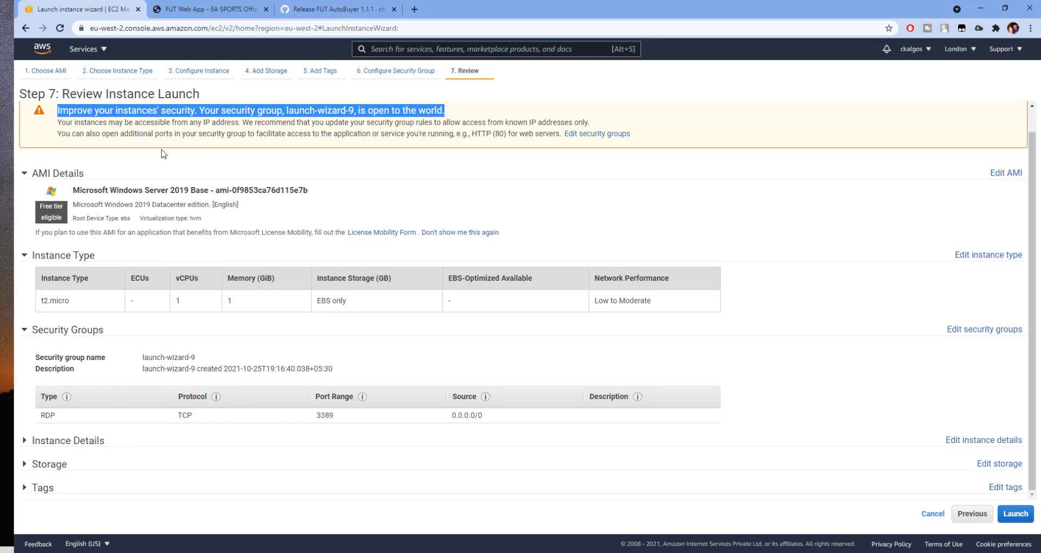
# Create and download a new RSA key pair named TestPair, and launch the instance with it.
pyautogui.click(1019, 517)
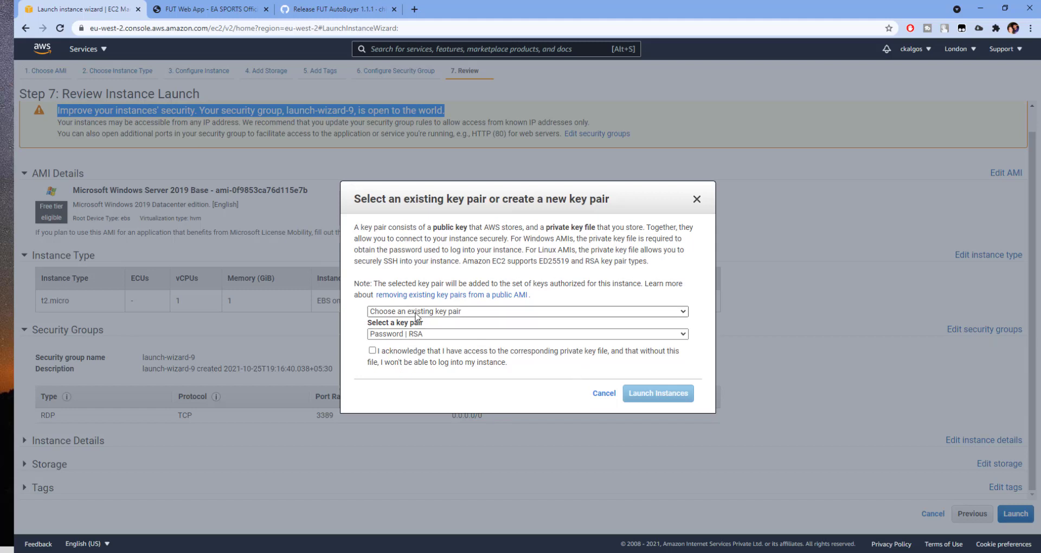
pyautogui.click(415, 312)
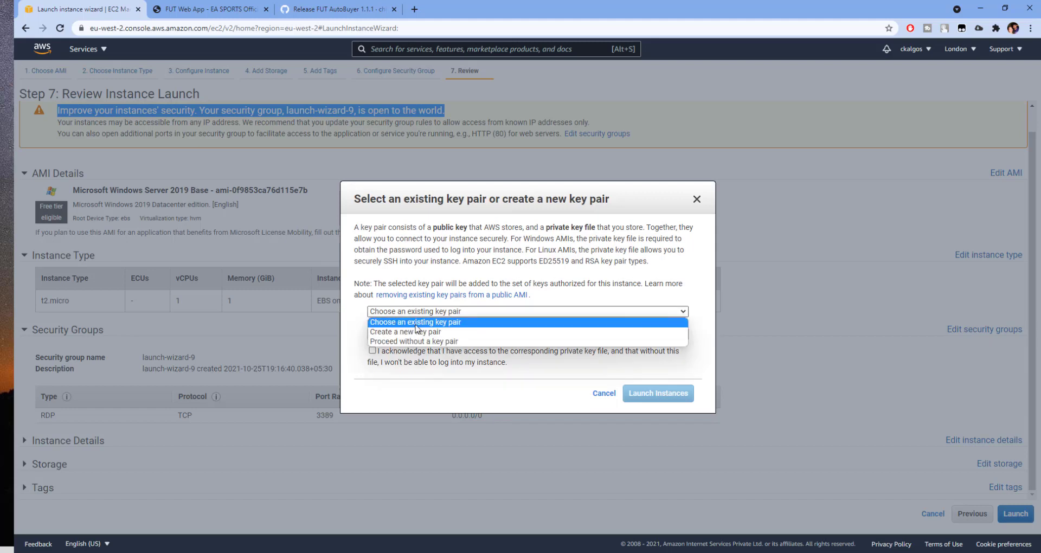
pyautogui.click(415, 334)
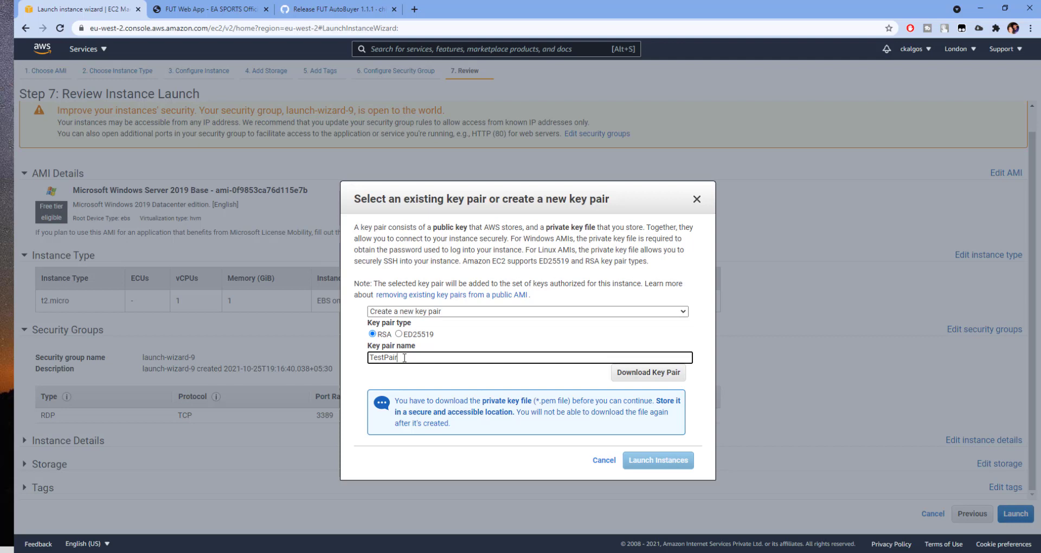
pyautogui.click(655, 380)
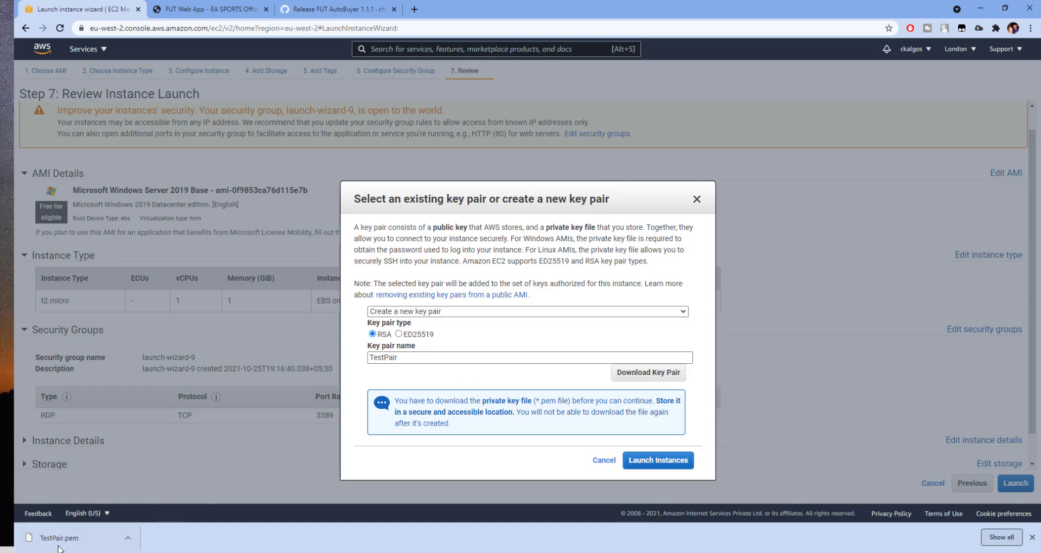
pyautogui.click(653, 465)
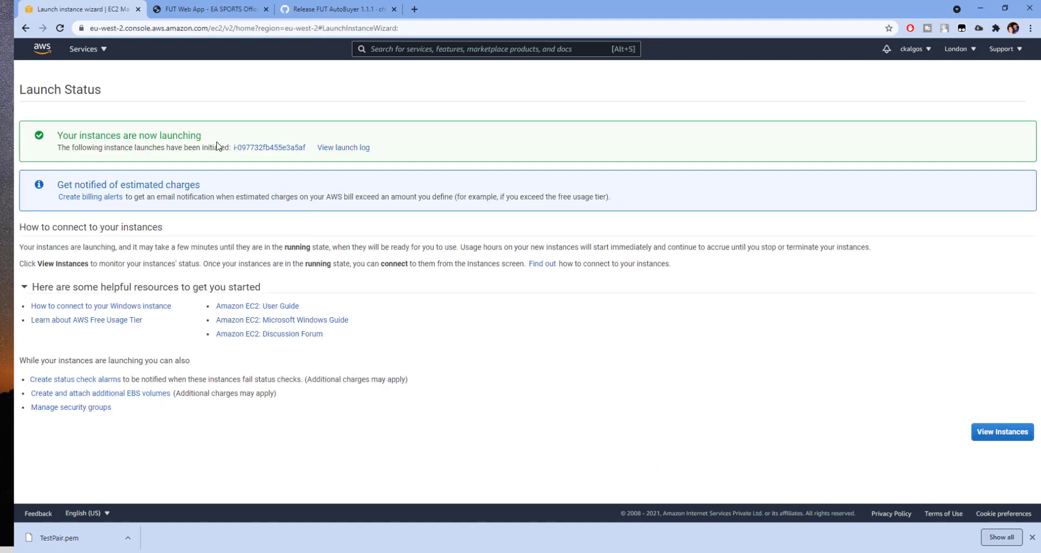
# Open the newly launched instance's summary from the instances list and refresh its status.
pyautogui.click(996, 433)
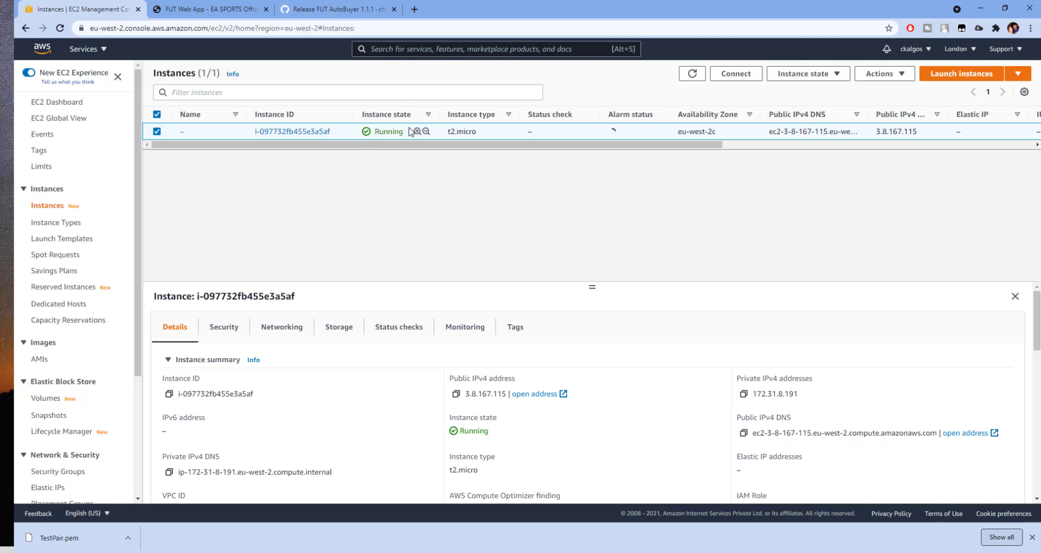
pyautogui.moveTo(407, 131); pyautogui.dragTo(379, 131)
pyautogui.click(282, 132)
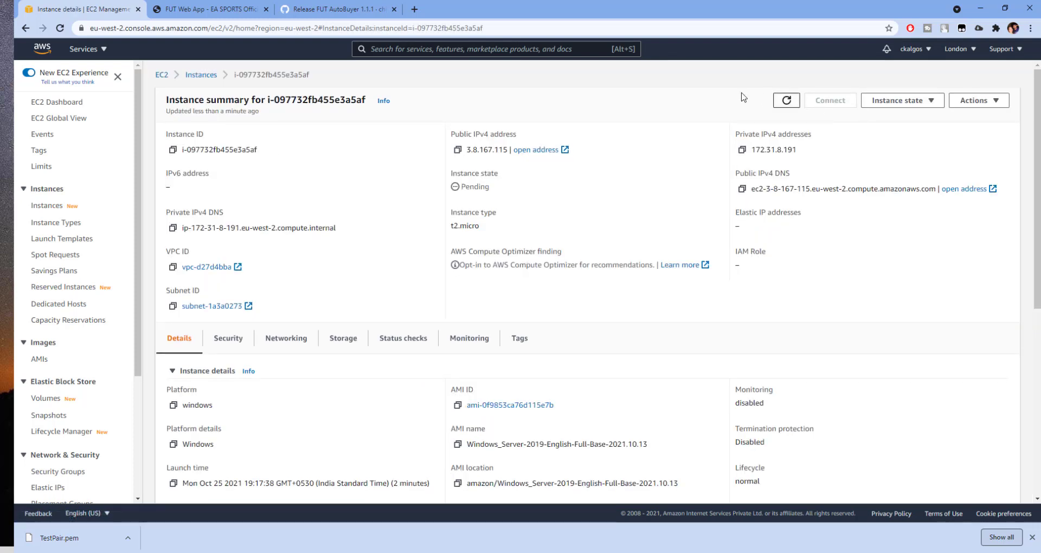
pyautogui.click(61, 28)
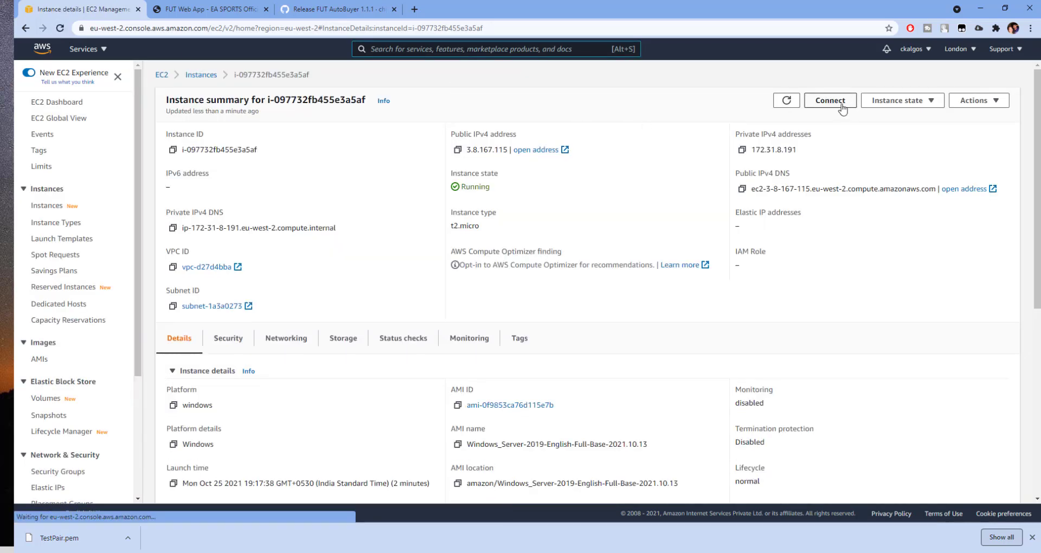
# Open the instance's RDP client connection options and download its remote desktop file.
pyautogui.click(829, 100)
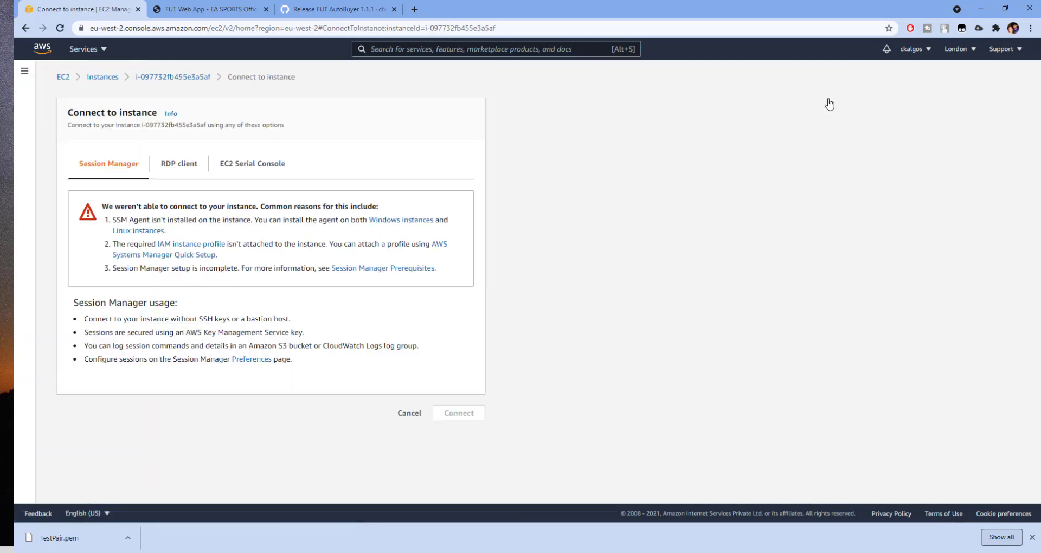
pyautogui.click(187, 176)
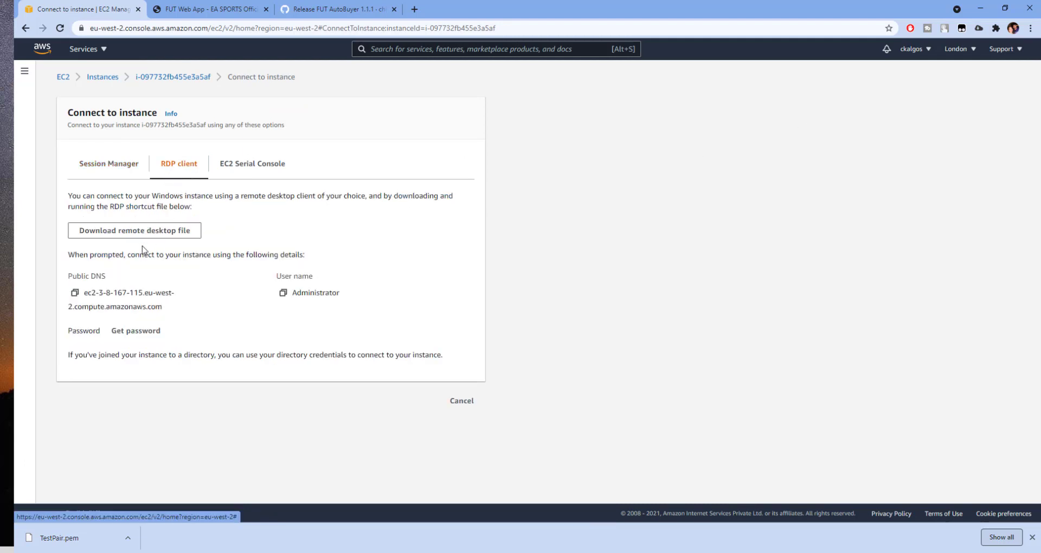
pyautogui.click(165, 231)
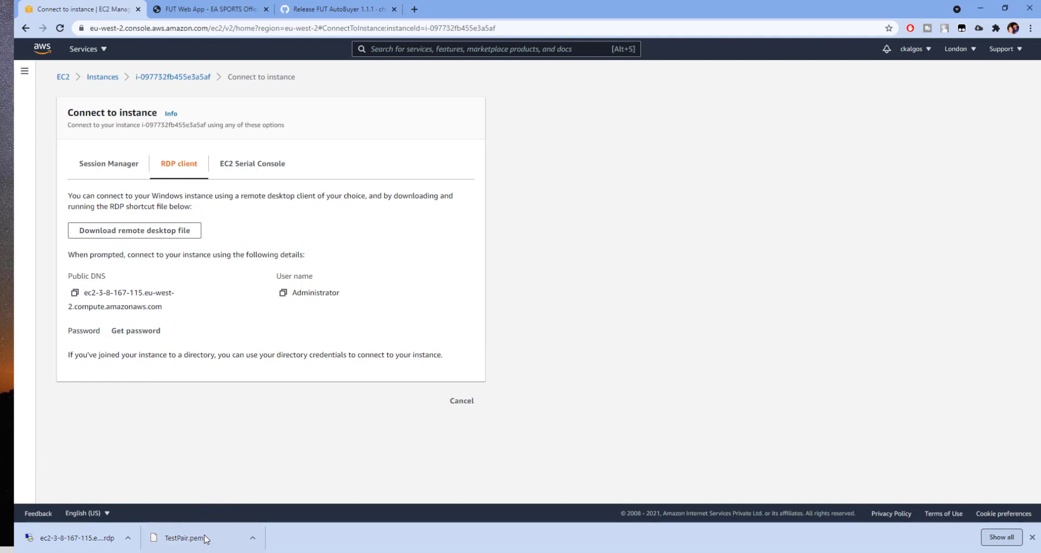
# Retrieve the instance's Windows administrator password by decrypting it with TestPair.pem from the Downloads folder.
pyautogui.click(136, 336)
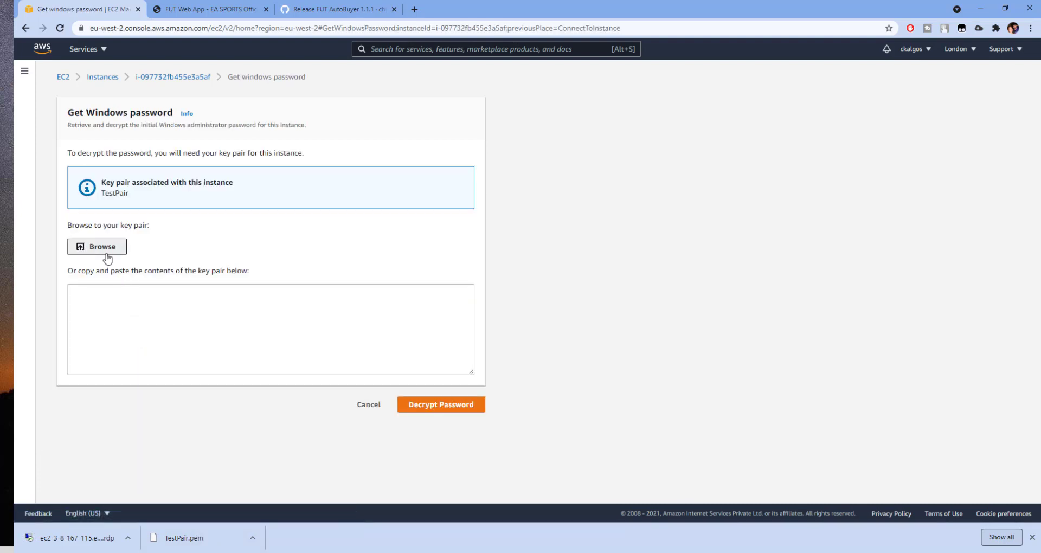
pyautogui.click(105, 252)
pyautogui.click(64, 94)
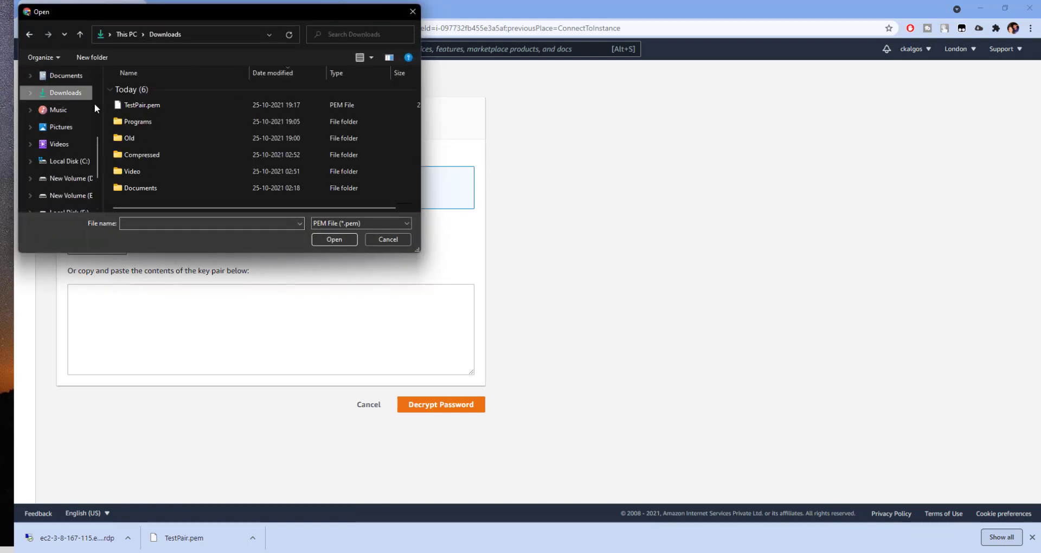
pyautogui.doubleClick(157, 106)
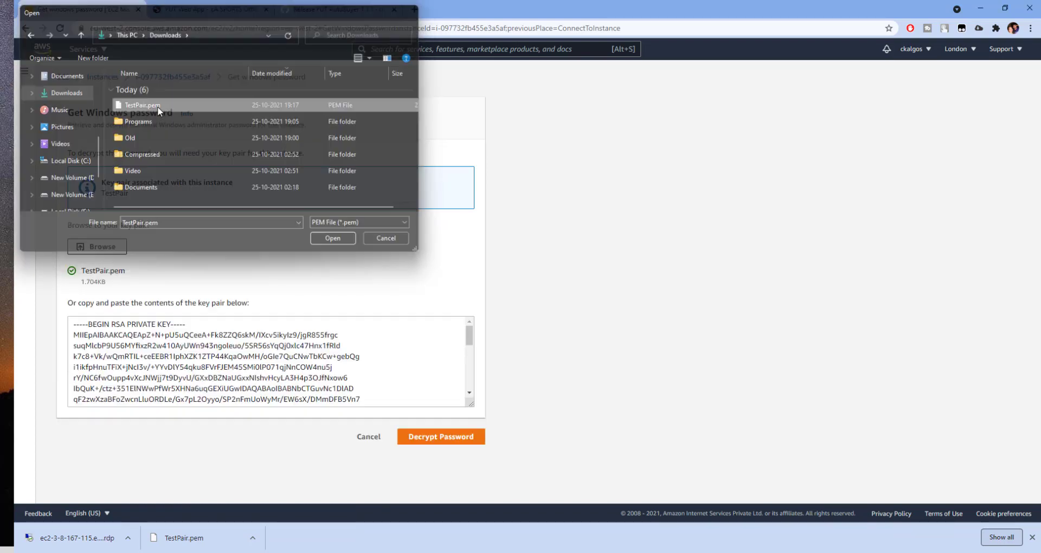
pyautogui.scroll(-5, 146, 338)
pyautogui.click(453, 439)
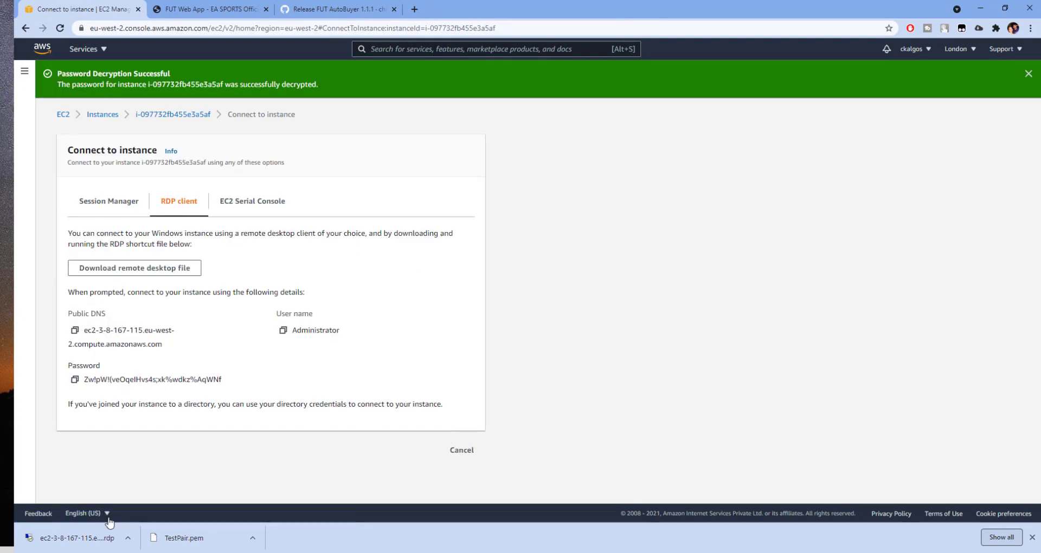
# Launch the downloaded remote desktop file and connect, suppressing further publisher warnings for this computer.
pyautogui.click(86, 537)
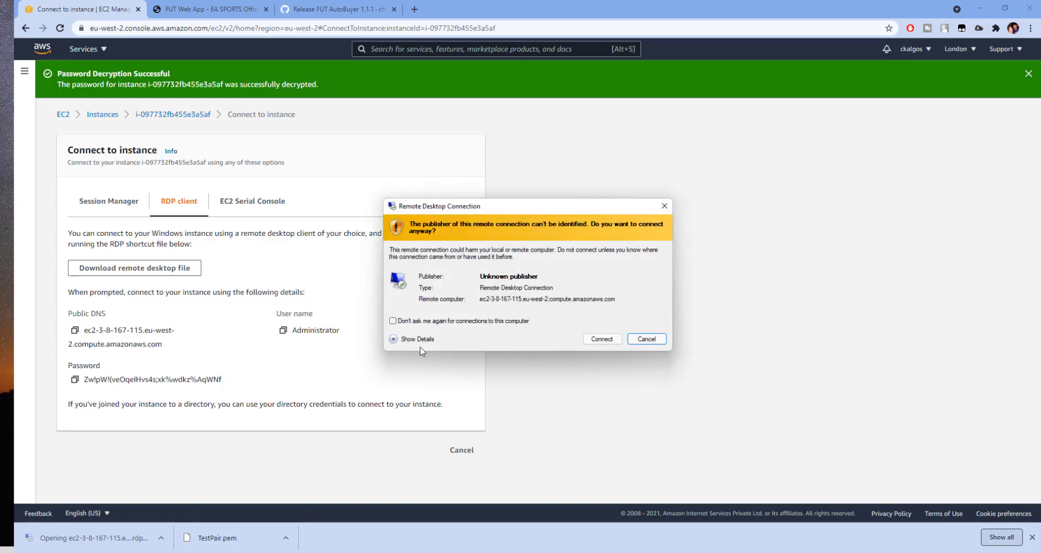
pyautogui.click(441, 321)
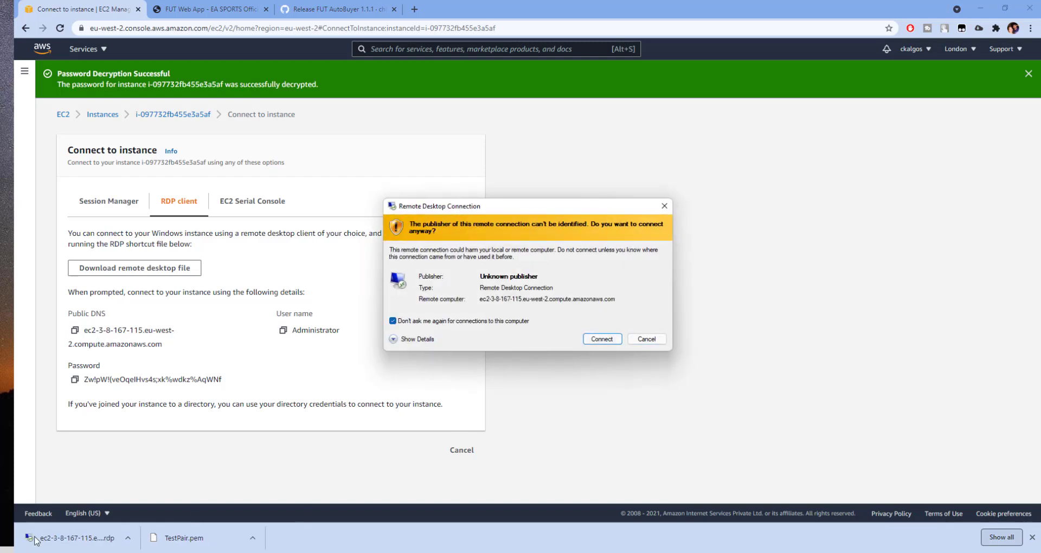
pyautogui.click(599, 341)
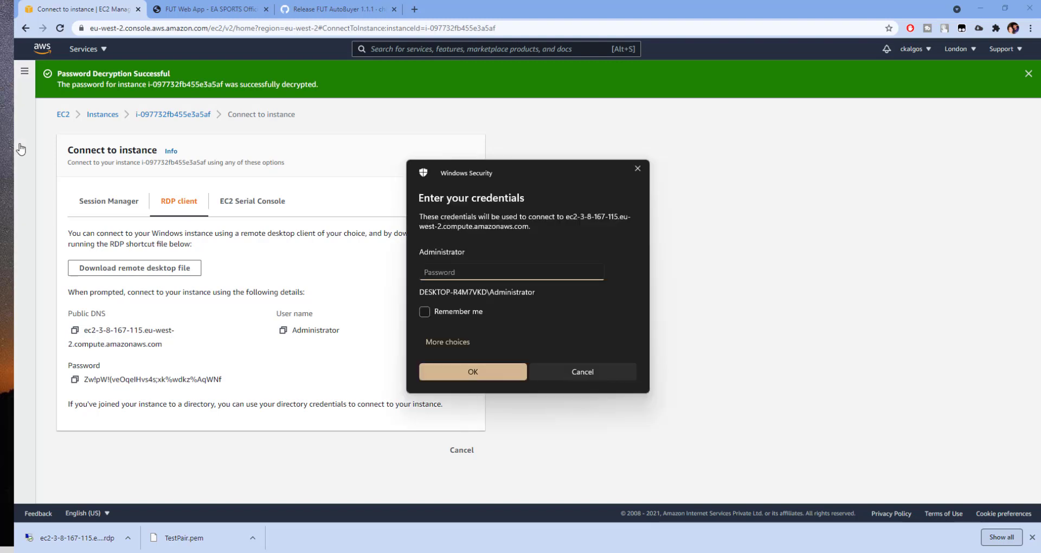
# Sign in as Administrator with the copied instance password, remember the credentials, and accept the certificate without future prompts.
pyautogui.click(75, 379)
pyautogui.hotkey('alt', 'Tab')
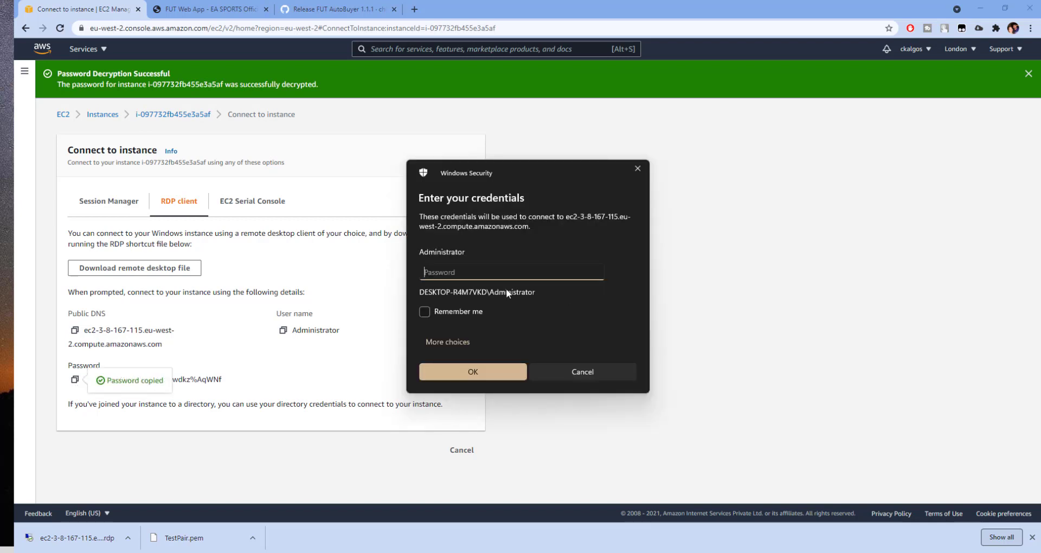
pyautogui.hotkey('ctrl', 'v')
pyautogui.click(427, 310)
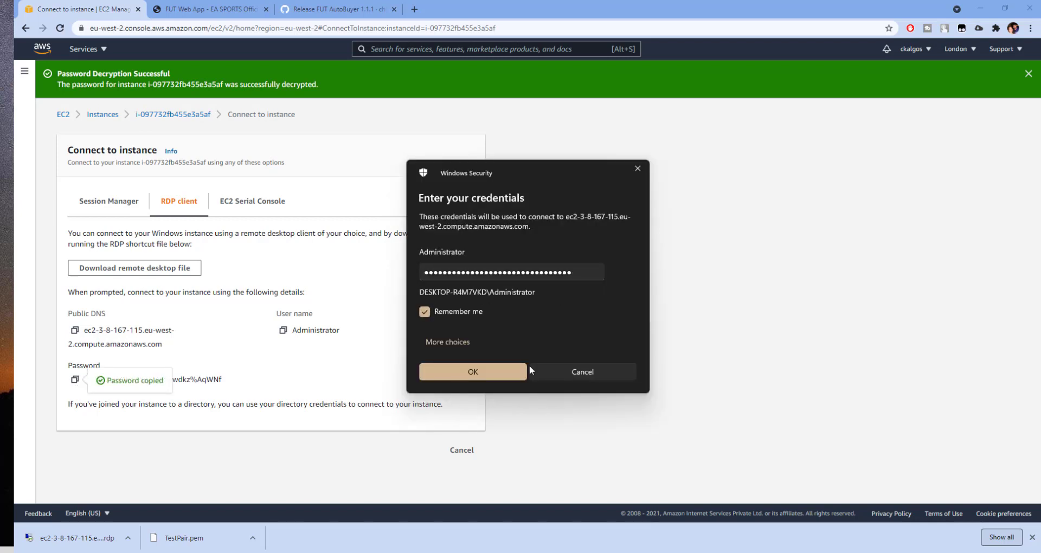
pyautogui.click(497, 374)
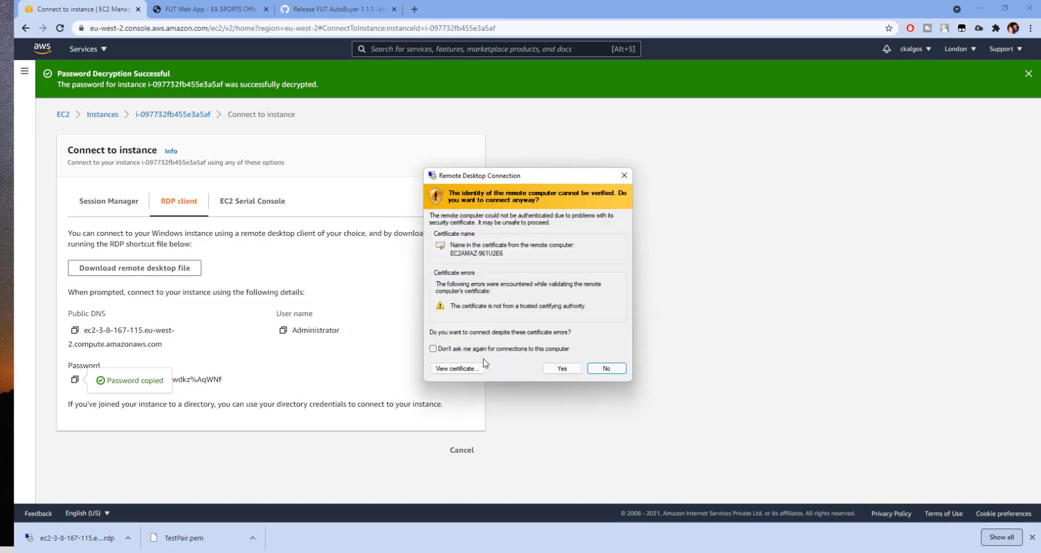
pyautogui.click(483, 350)
pyautogui.click(563, 369)
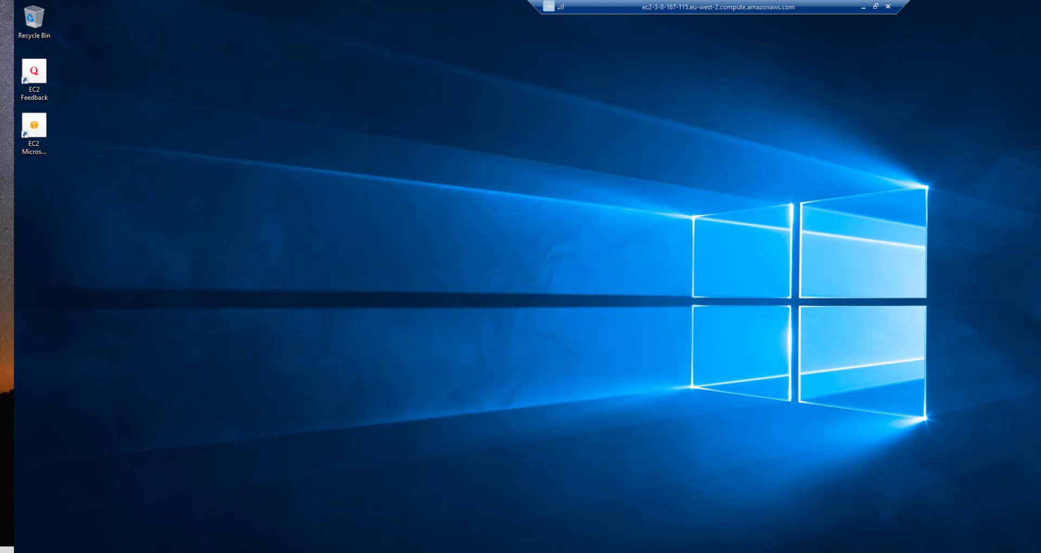
# Start a command prompt on the remote instance and ping utas.external.s2.fut.ea.com.
pyautogui.rightClick(231, 277)
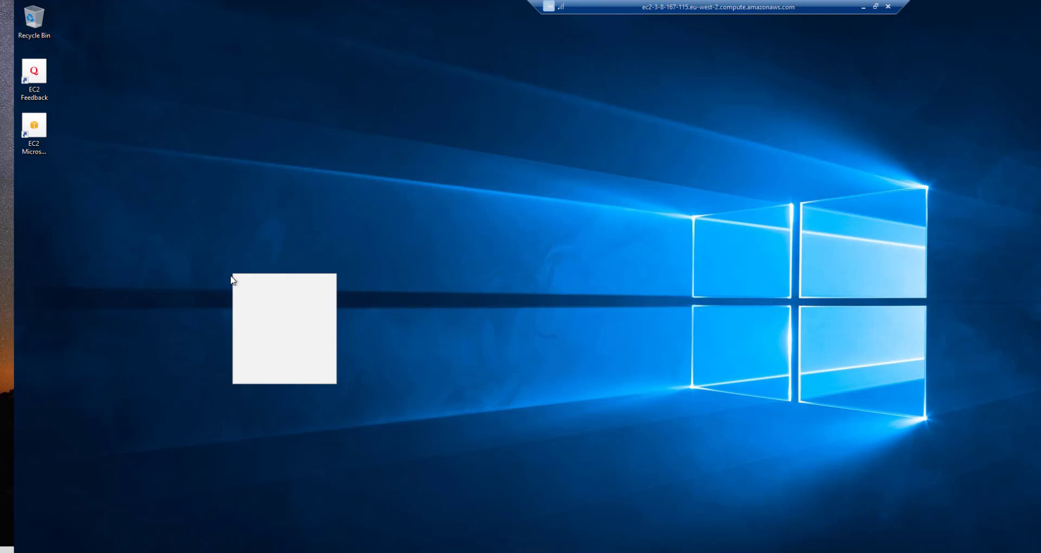
pyautogui.click(427, 404)
pyautogui.press('super+r')
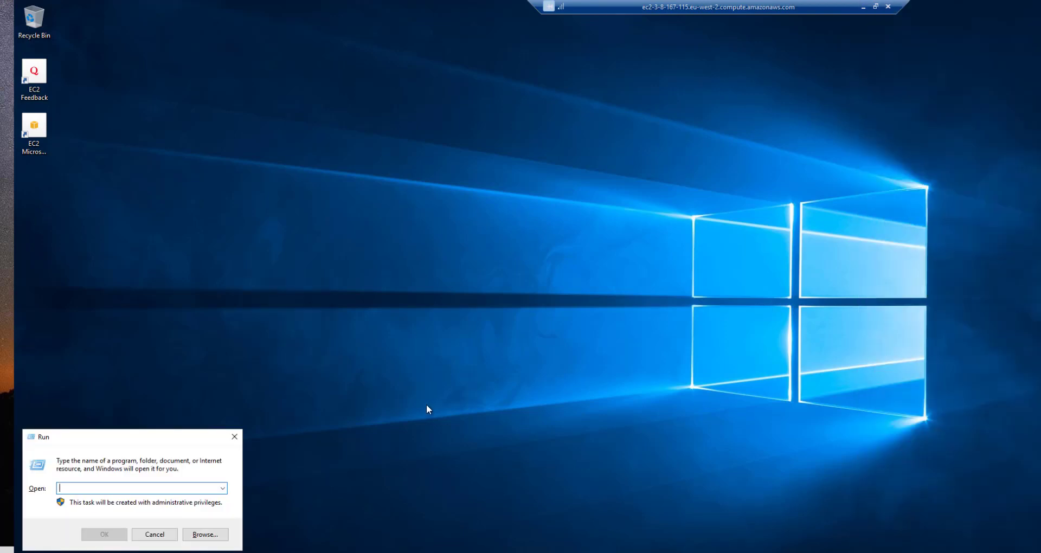
pyautogui.write('cmd')
pyautogui.press('Return')
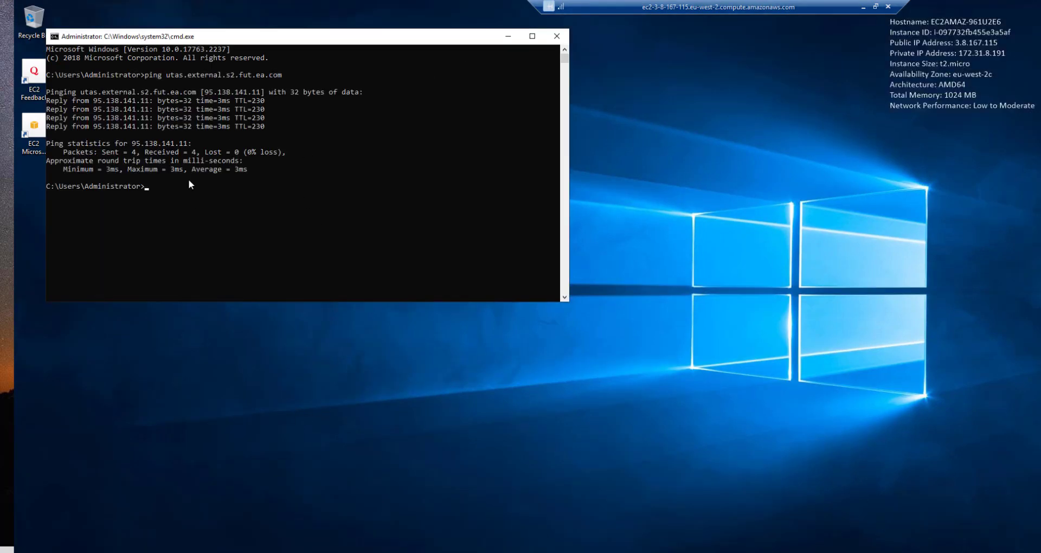
pyautogui.press('Up')
pyautogui.press('Return')
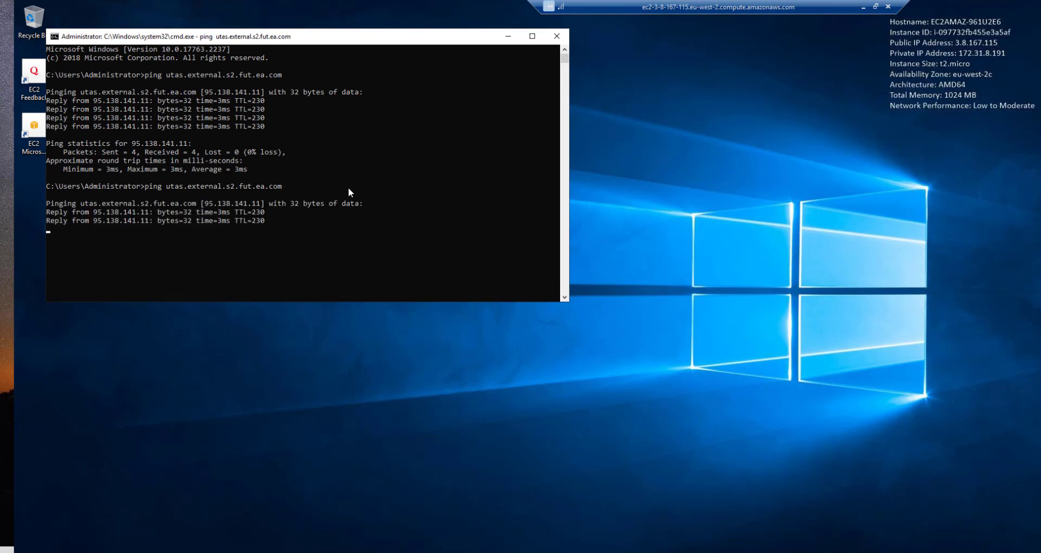
# Switch to the local computer's command prompt and ping utas.external.s2.fut.ea.com for comparison.
pyautogui.click(862, 8)
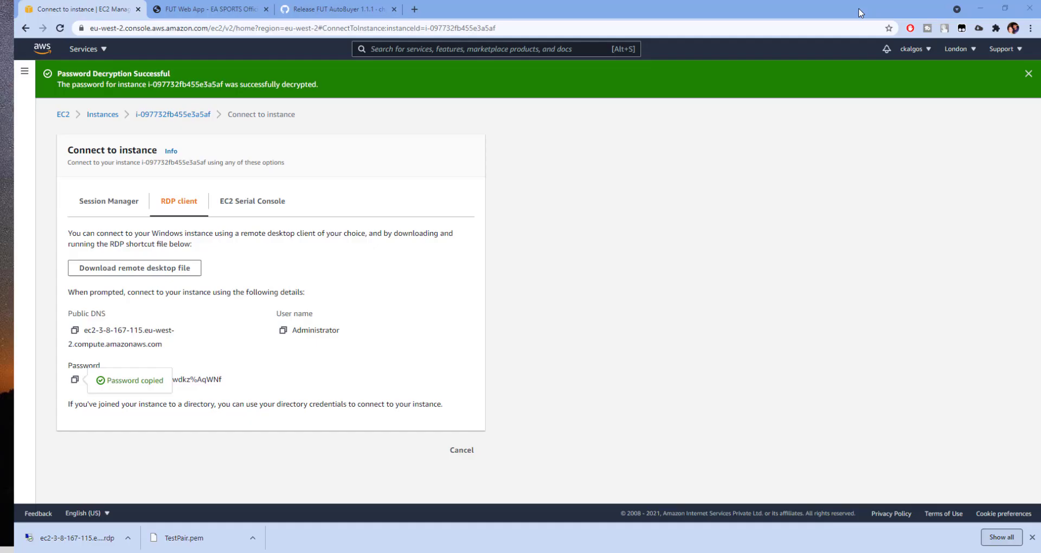
pyautogui.hotkey('alt', 'Tab')
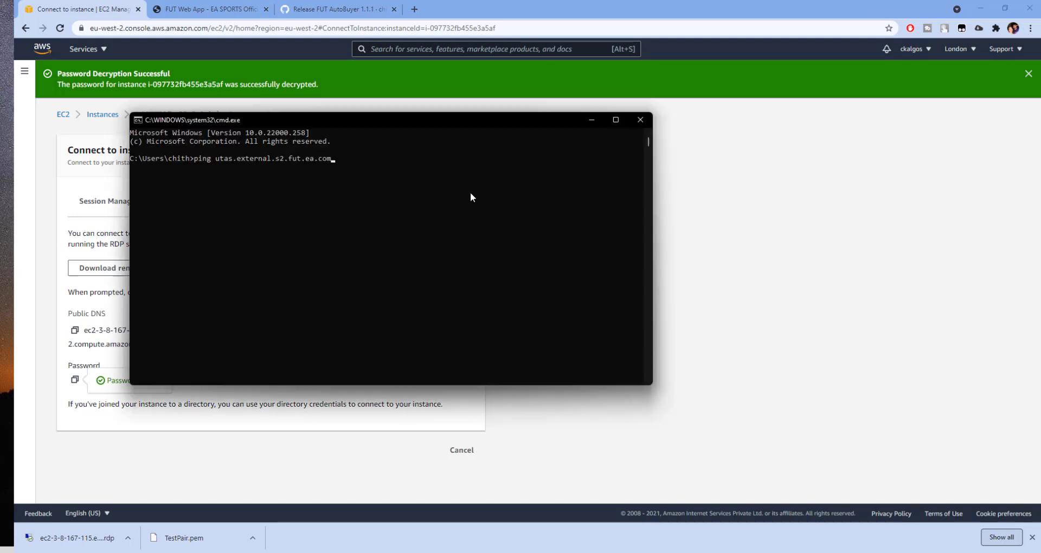
pyautogui.press('Return')
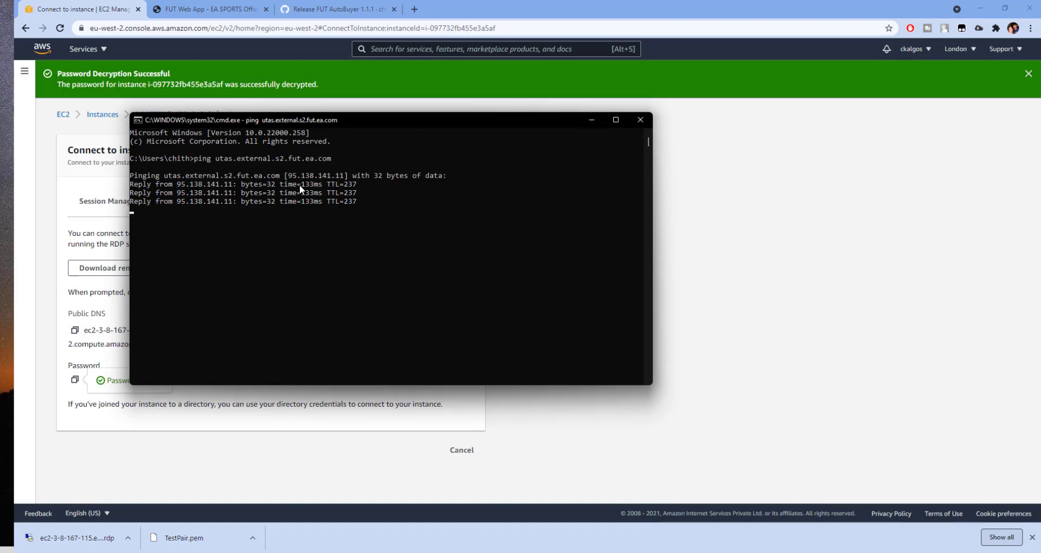
# Return to the remote session, repeat the ping to utas.external.s2.fut.ea.com, and minimize the command prompt.
pyautogui.hotkey('alt', 'Tab')
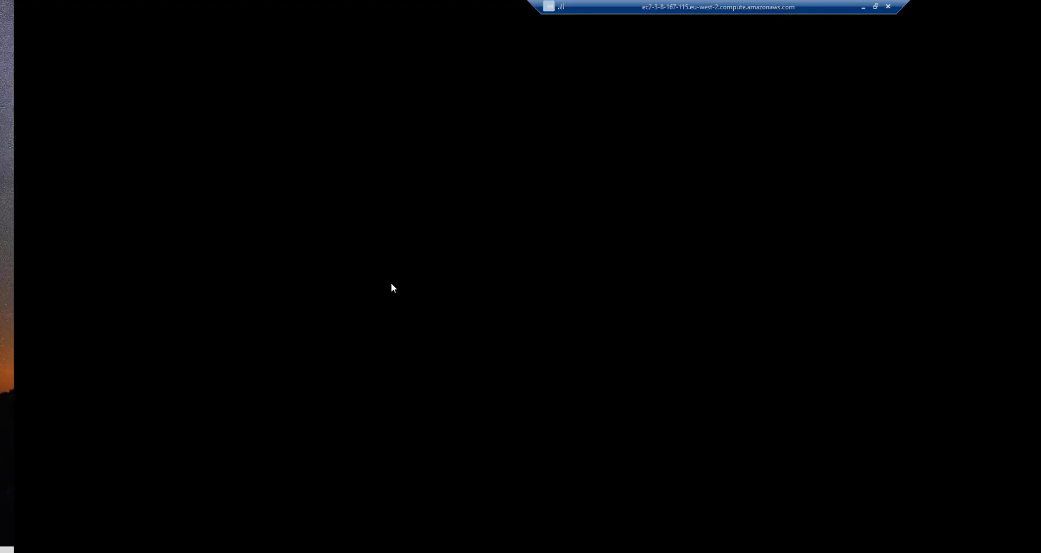
pyautogui.click(374, 260)
pyautogui.press('Up')
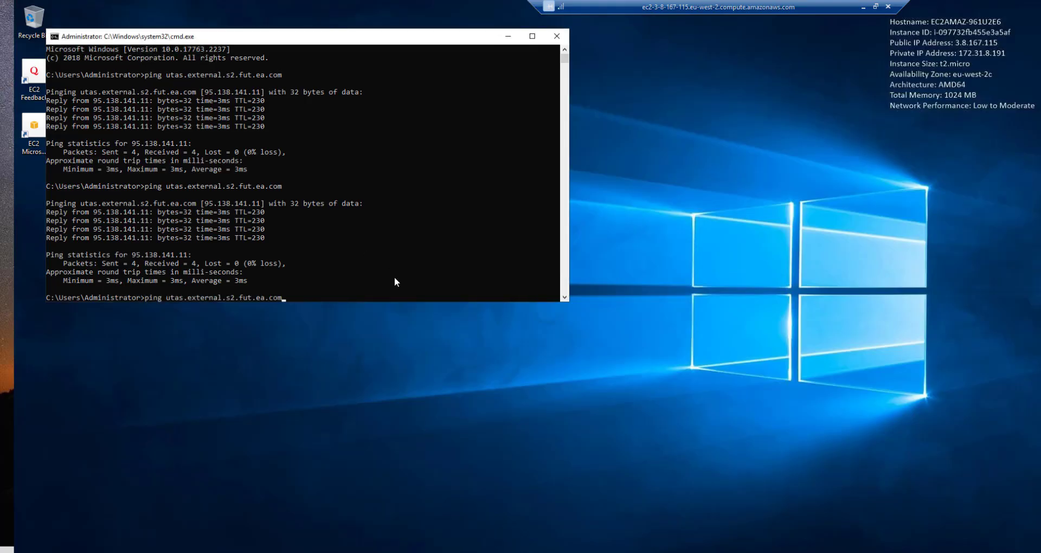
pyautogui.press('Return')
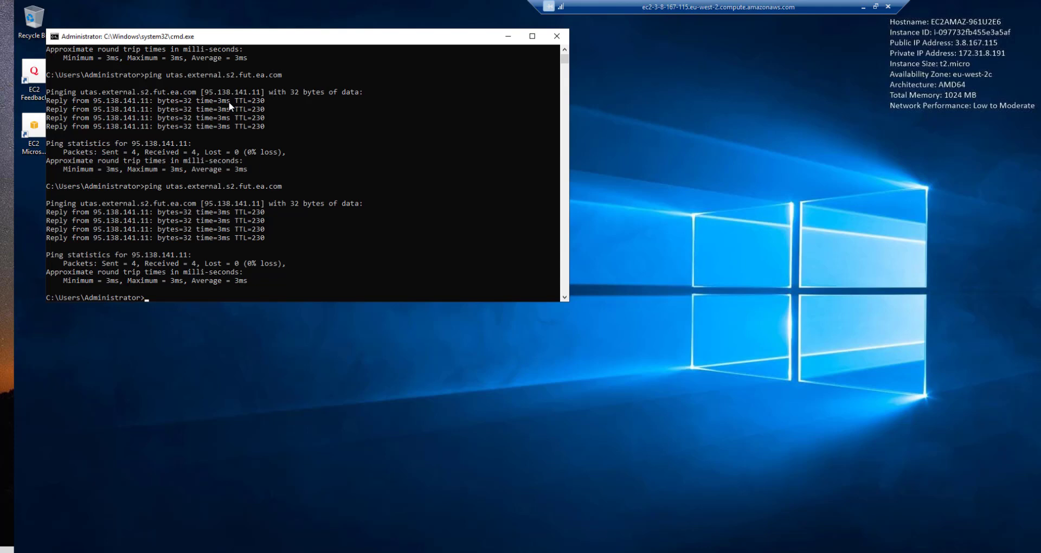
pyautogui.click(506, 37)
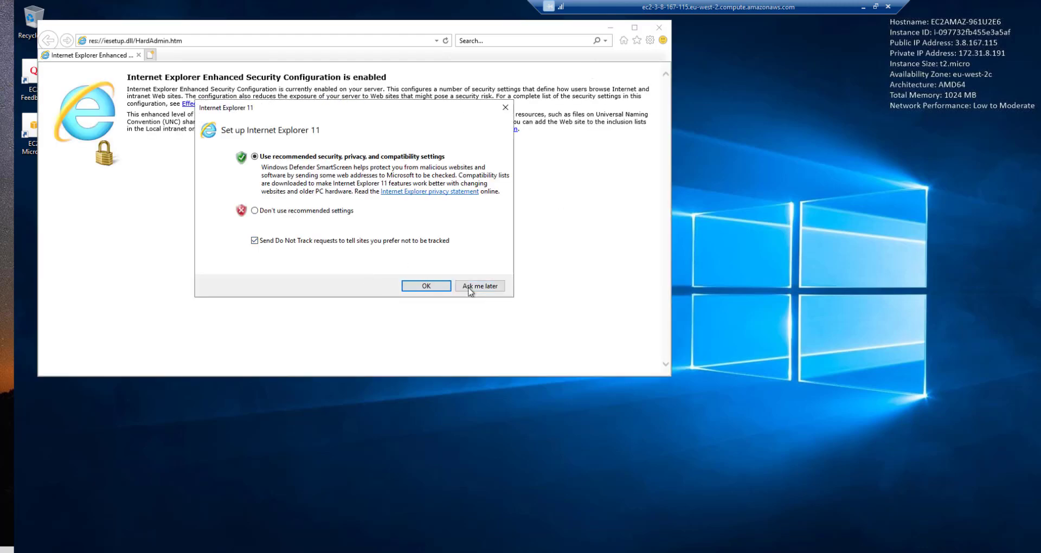
# Postpone the Internet Explorer 11 setup and close the browser, leaving the remote desktop session minimized.
pyautogui.click(470, 287)
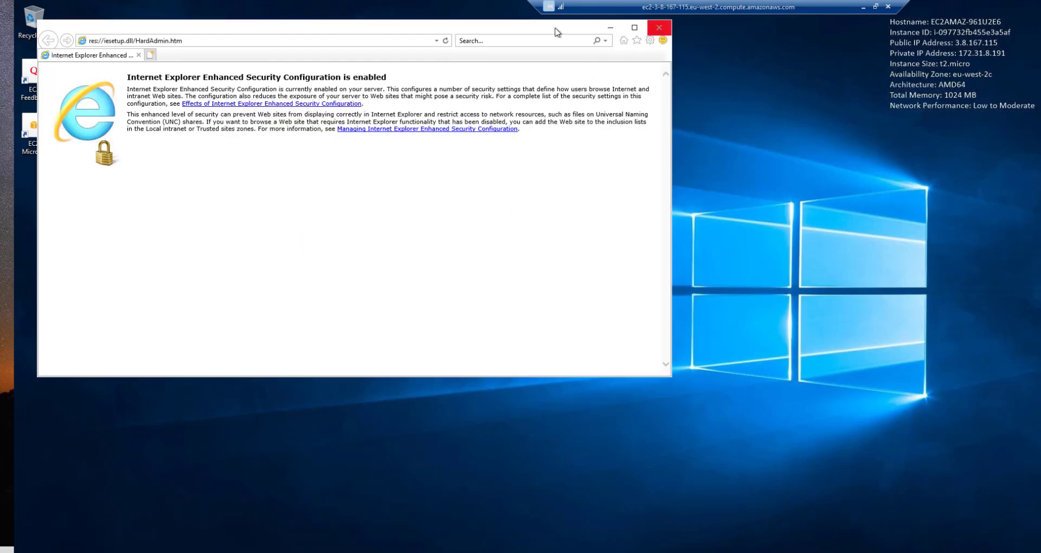
pyautogui.click(654, 27)
pyautogui.click(863, 7)
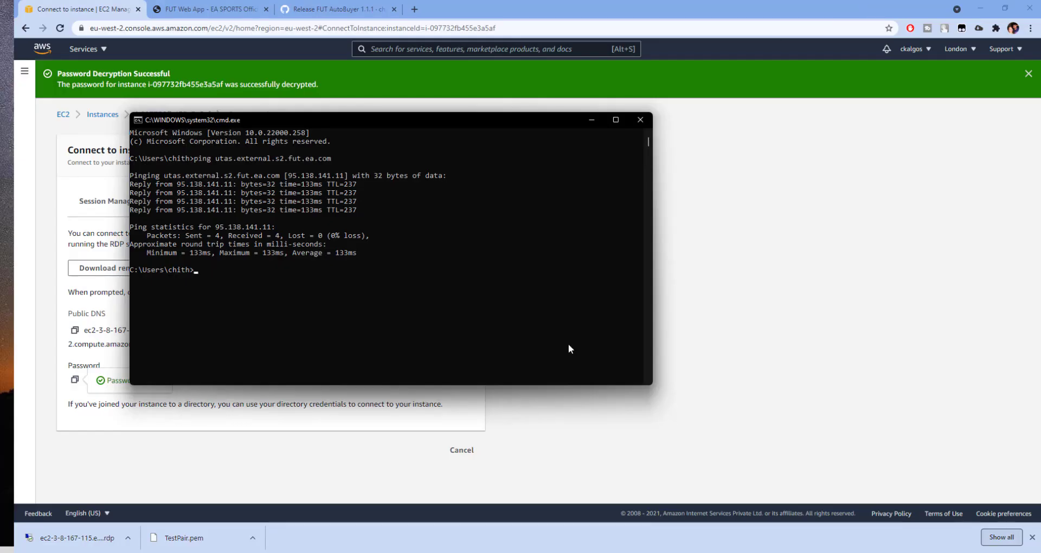
# Copy ChromeSetup.exe from the local Downloads folder and paste it onto the remote instance's desktop.
pyautogui.press('super+e')
pyautogui.click(367, 230)
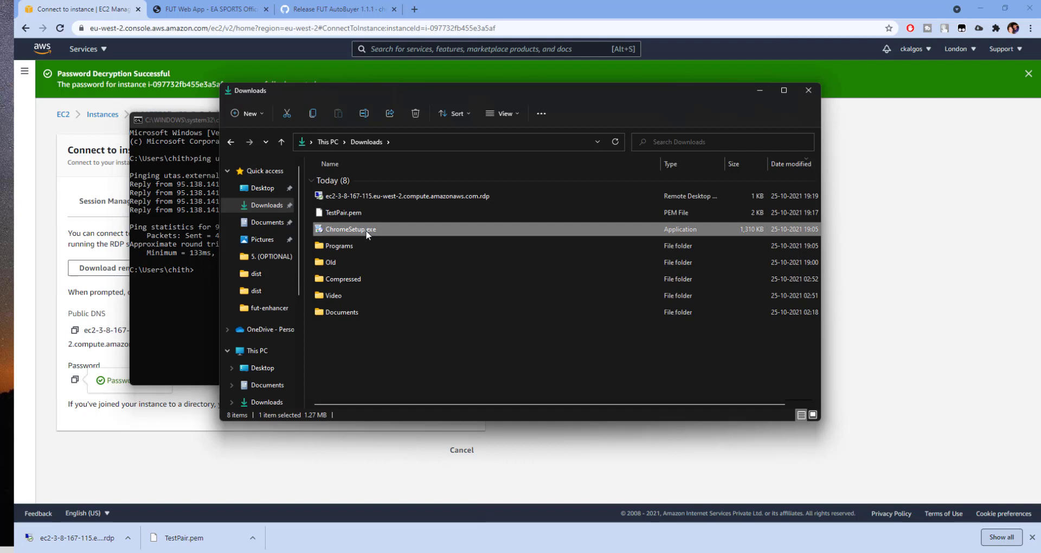
pyautogui.hotkey('ctrl', 'c')
pyautogui.click(542, 544)
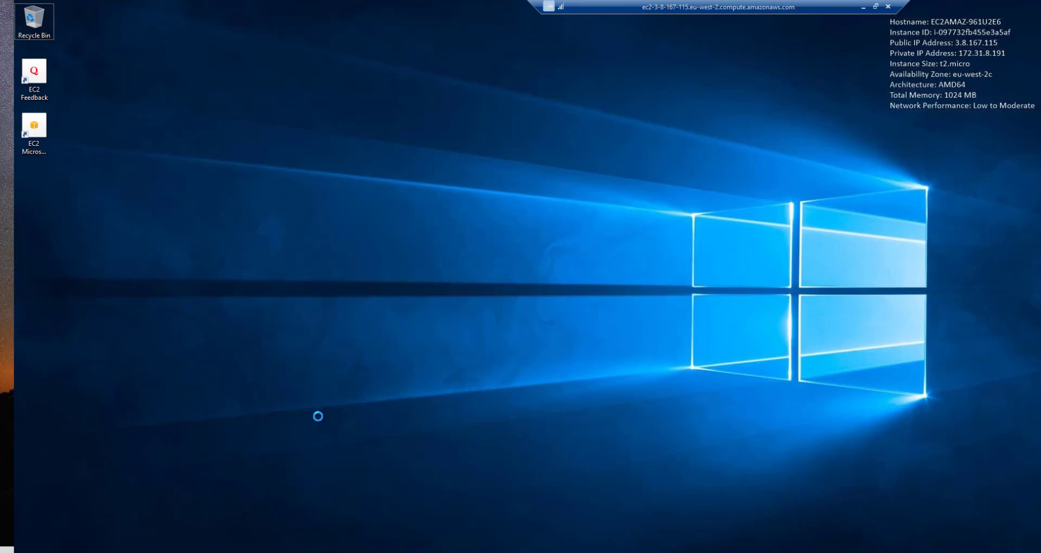
pyautogui.hotkey('ctrl', 'v')
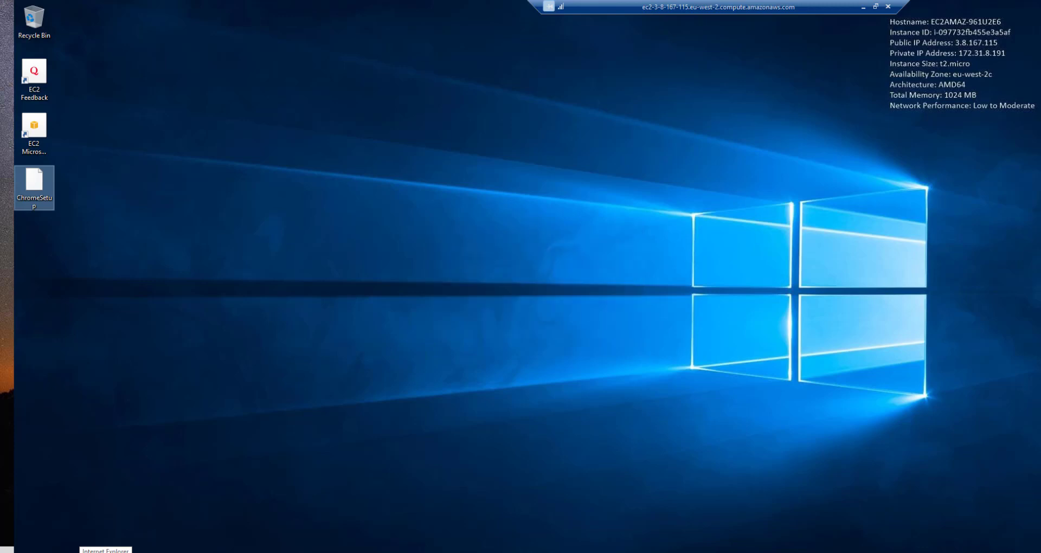
pyautogui.click(91, 301)
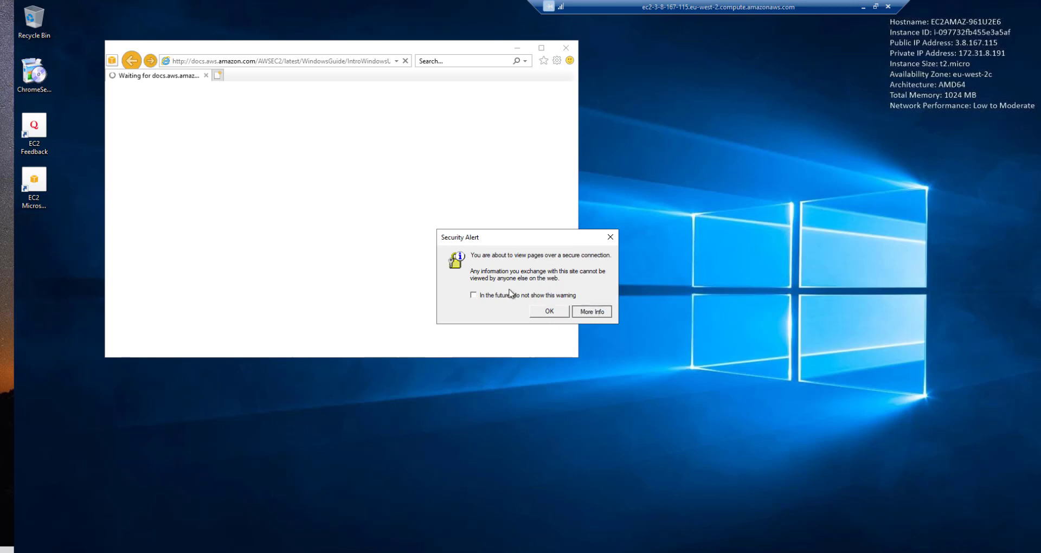
pyautogui.click(511, 295)
pyautogui.click(549, 311)
pyautogui.click(565, 48)
pyautogui.doubleClick(33, 181)
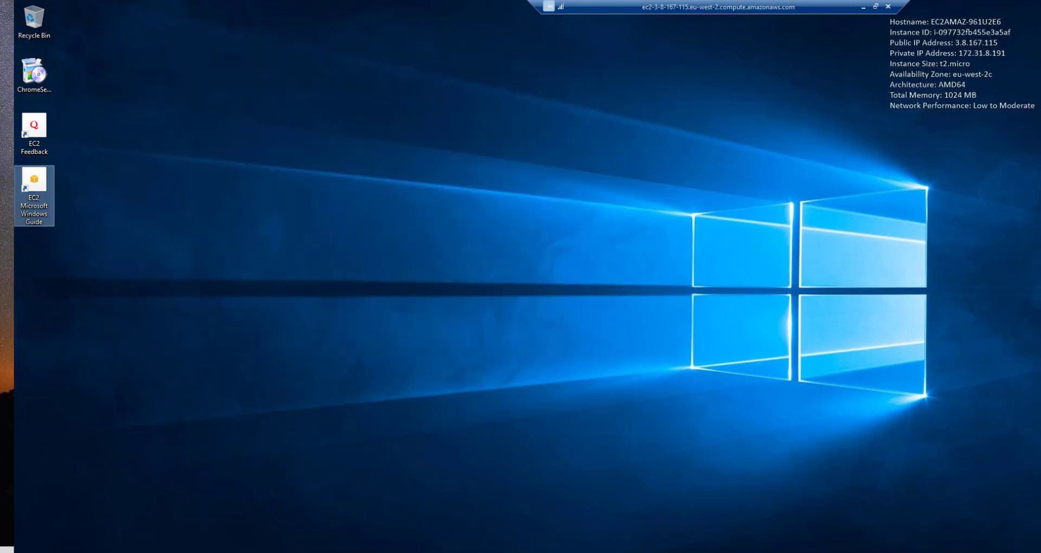
# Run the ChromeSetup installer on the remote desktop, switching briefly to the local browser's FUT AutoBuyer release page before returning to the remote session.
pyautogui.click(48, 84)
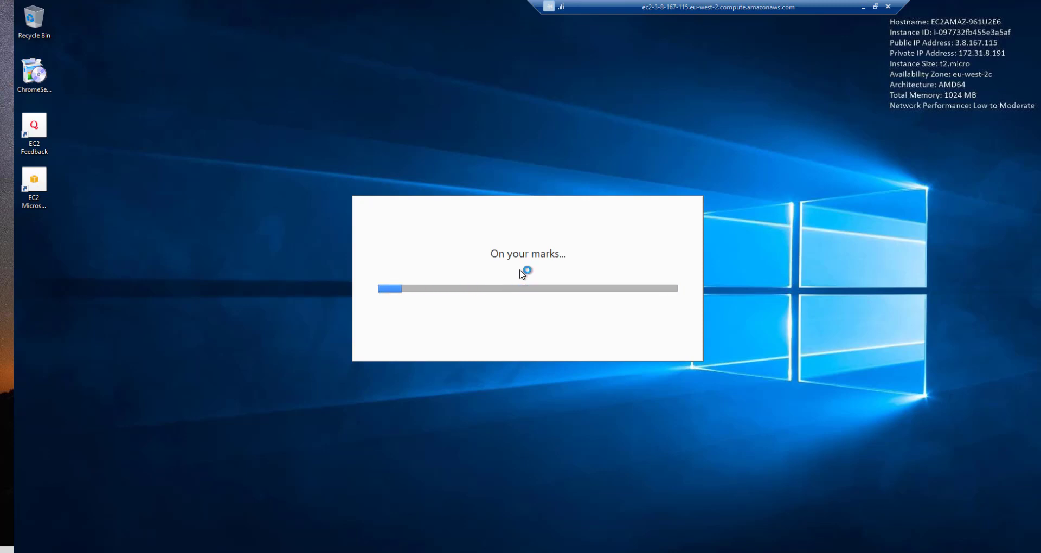
pyautogui.click(863, 8)
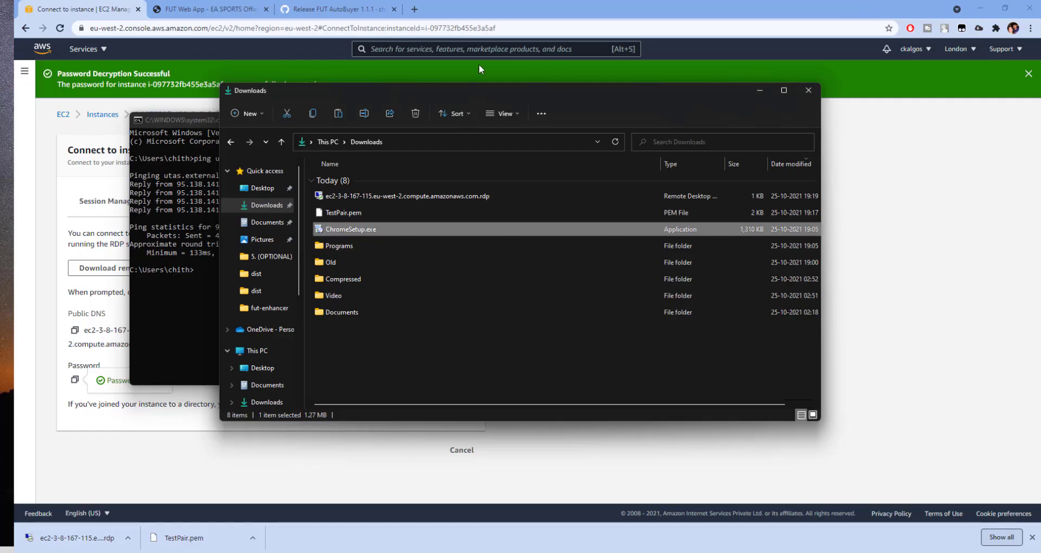
pyautogui.click(352, 8)
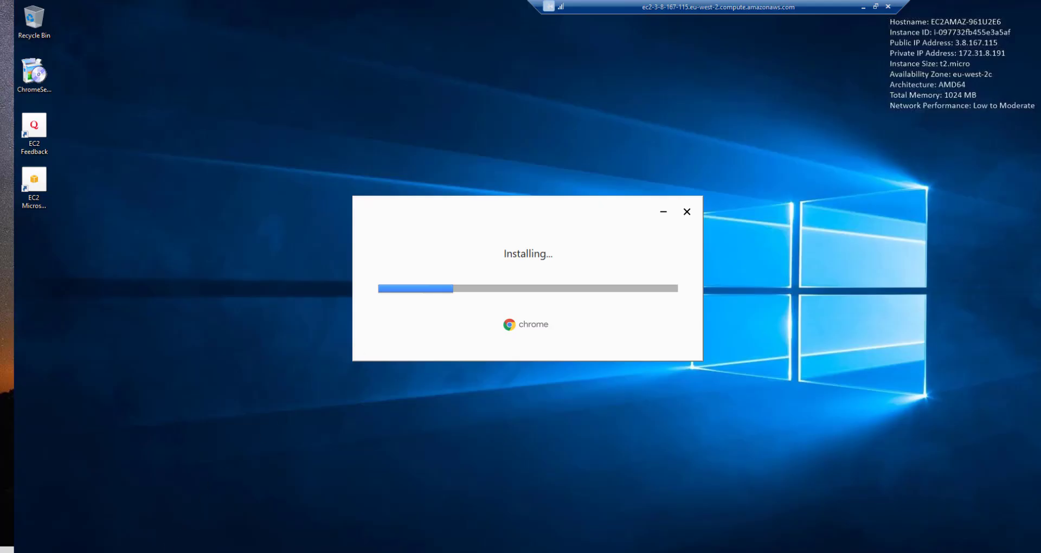
pyautogui.hotkey('alt', 'Tab')
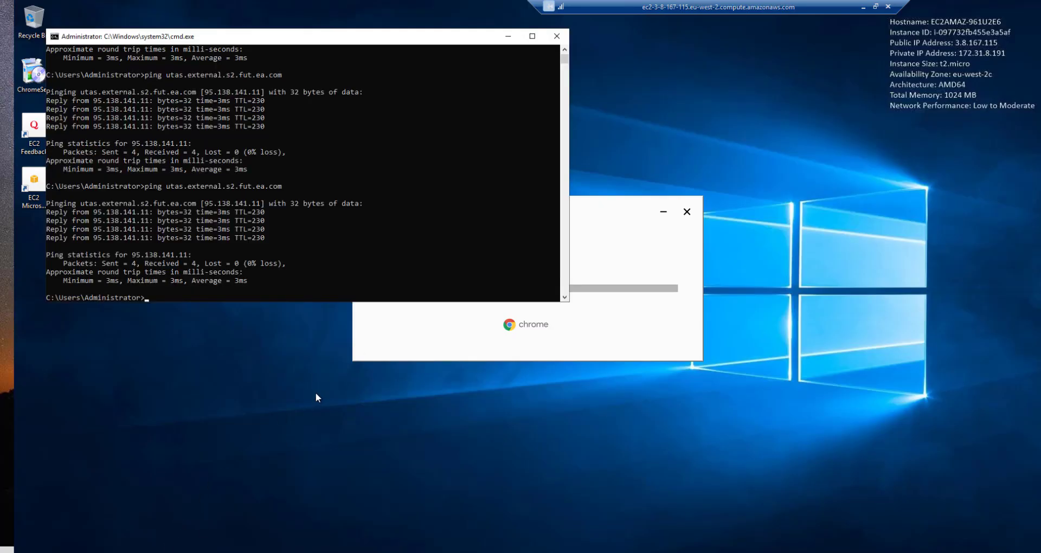